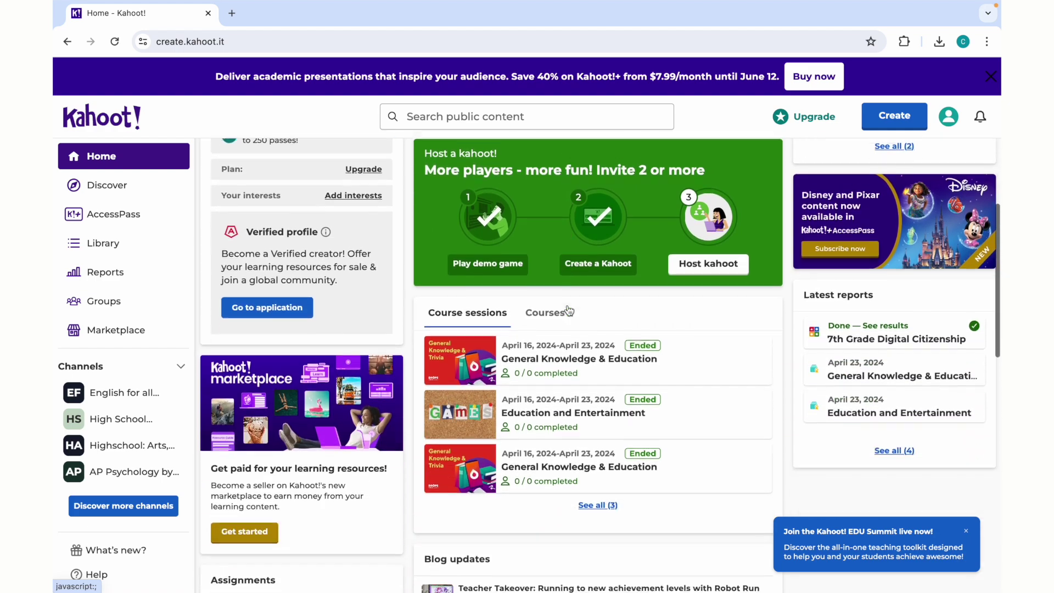
Look over the home page, and browse the premium collections, channels and recommended kahoots on the Discover page
scroll(568, 309, down, 3)
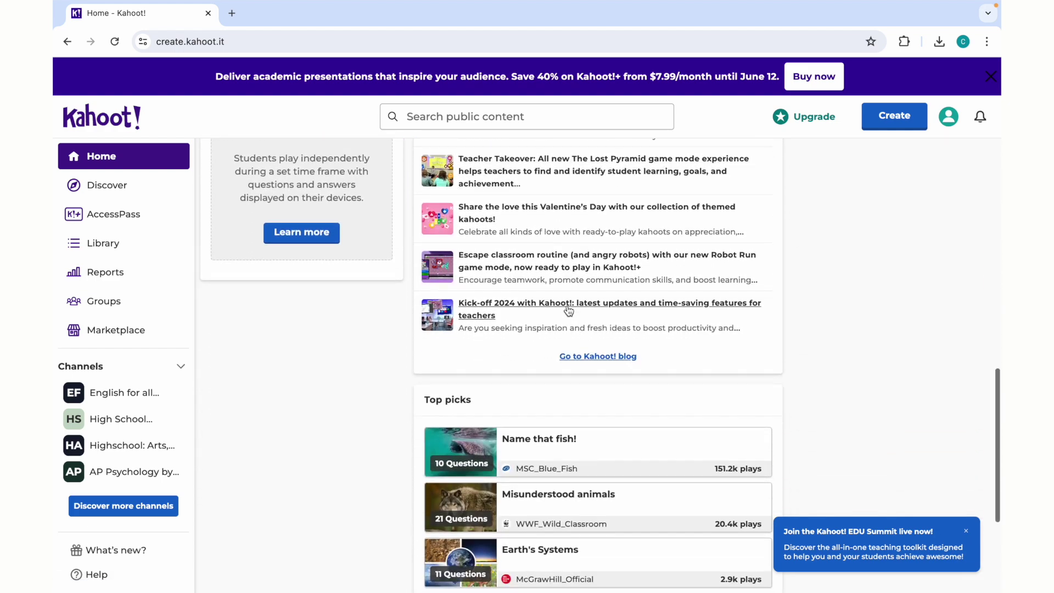
scroll(565, 308, up, 15)
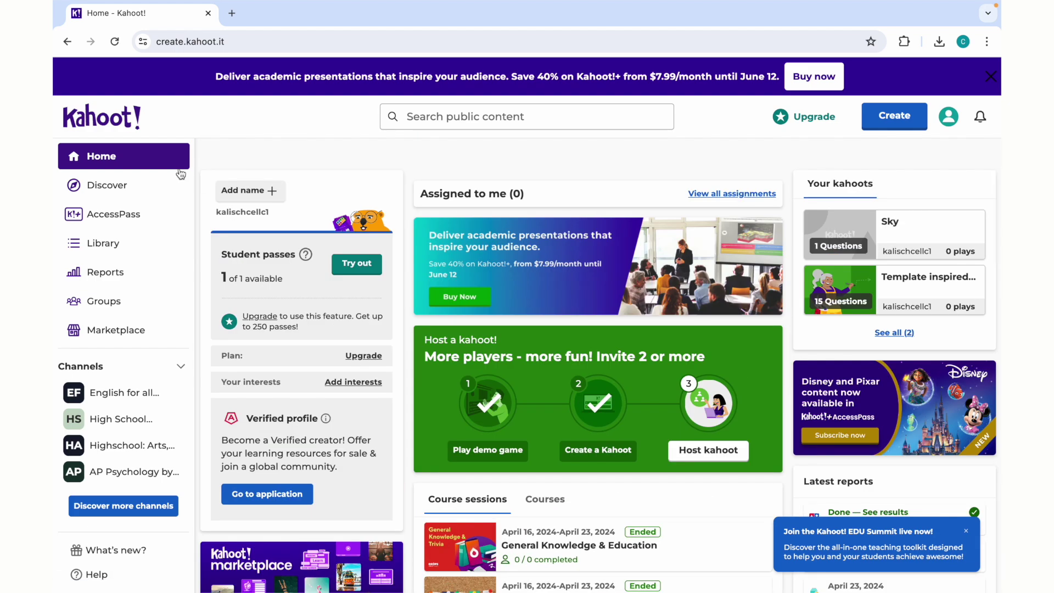
click(145, 189)
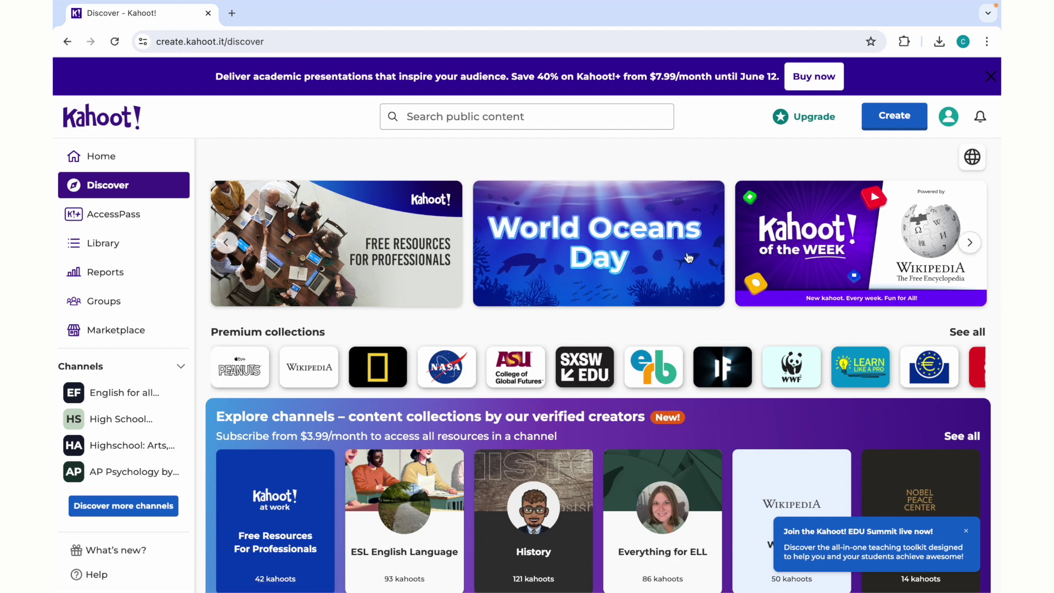
scroll(879, 362, down, 2)
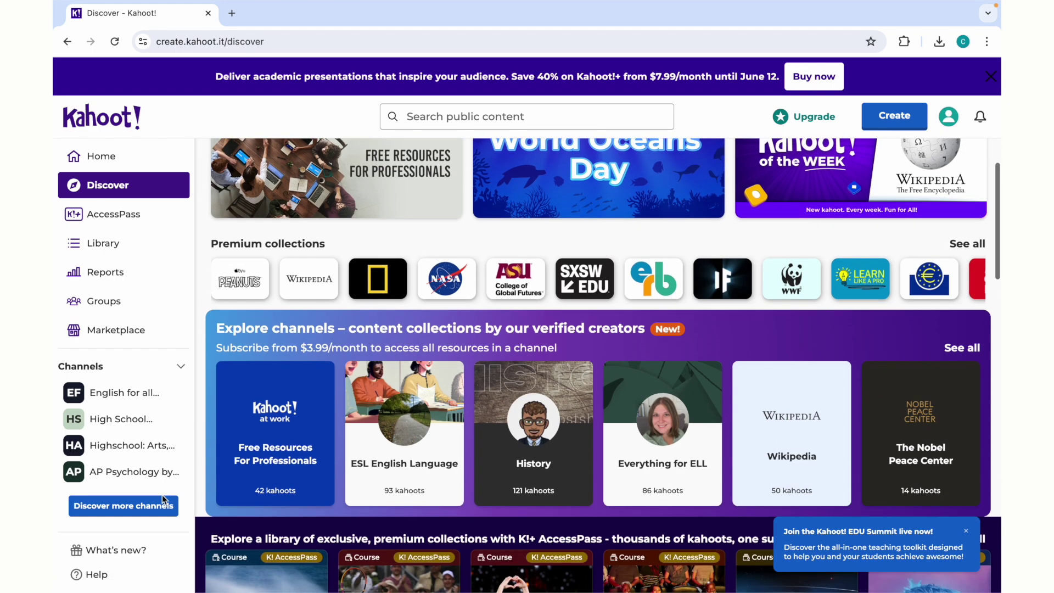
scroll(468, 396, down, 5)
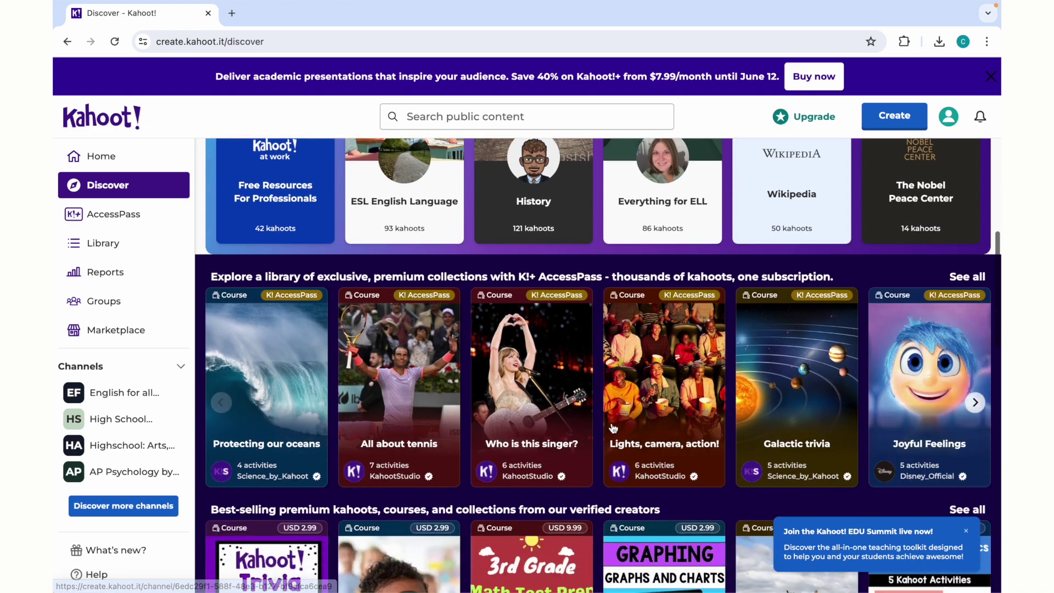
scroll(612, 414, down, 1)
scroll(612, 414, down, 3)
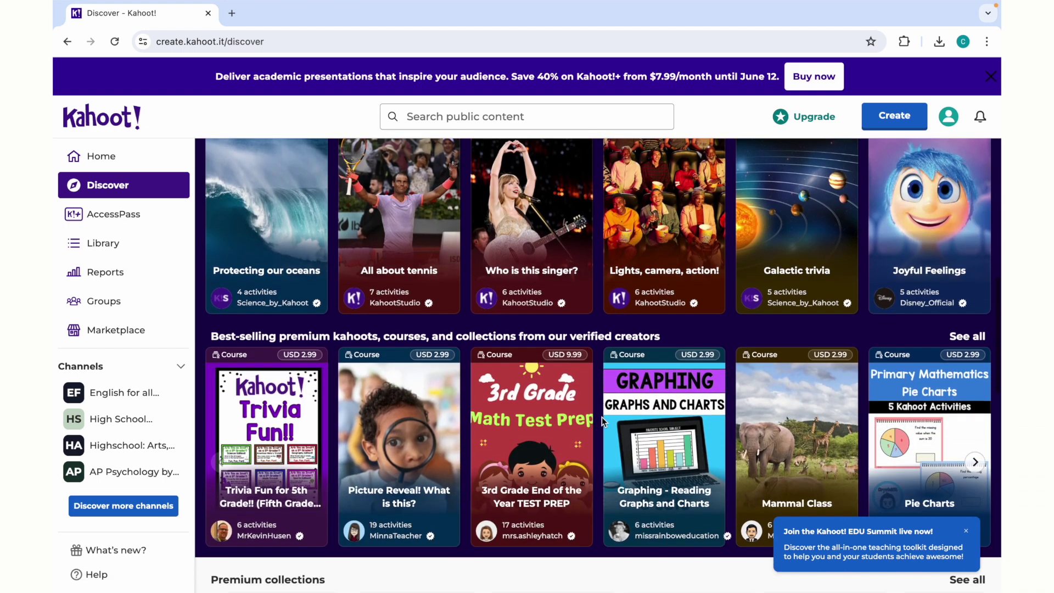
scroll(602, 420, up, 2)
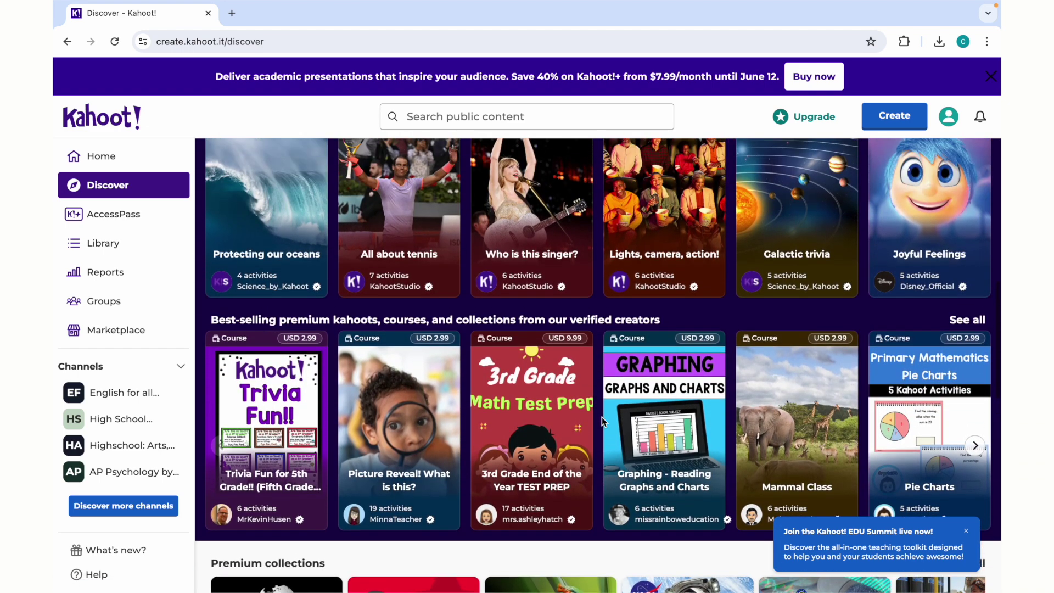
scroll(601, 417, up, 1)
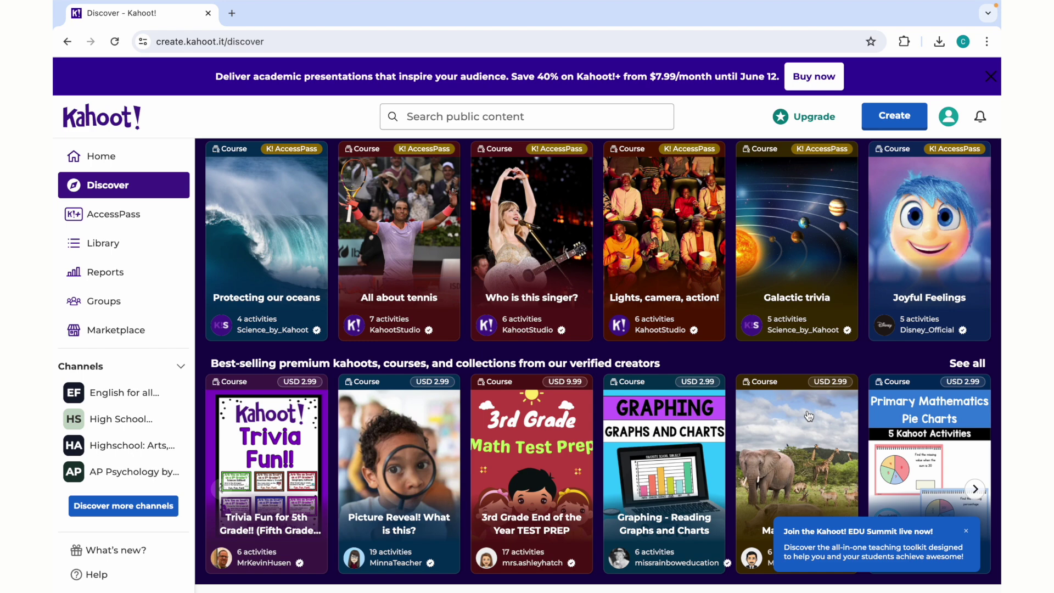
scroll(809, 417, down, 7)
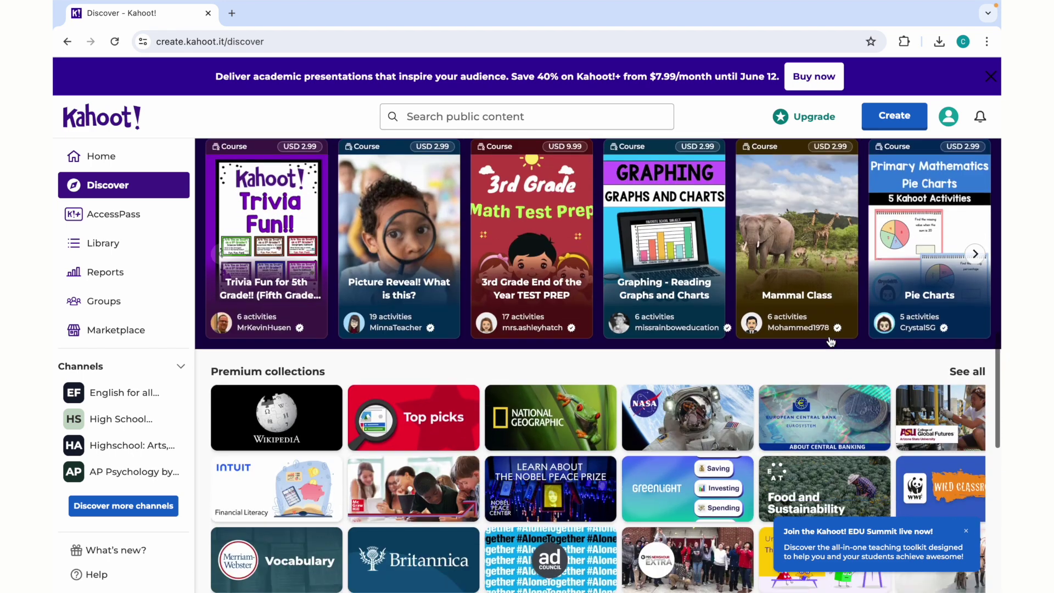
scroll(830, 342, down, 5)
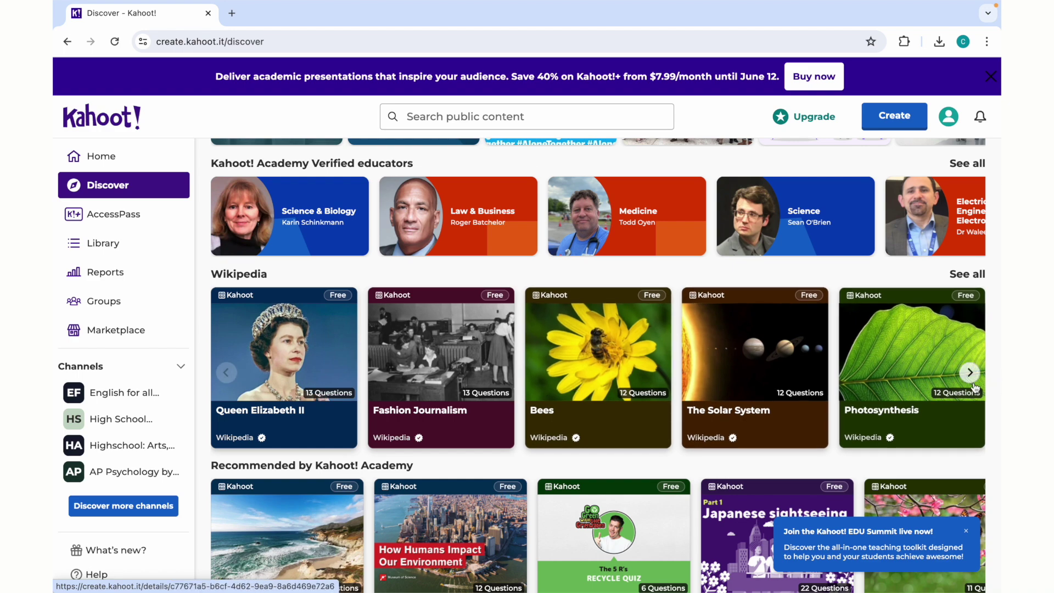
Browse the AccessPass courses by category, from general knowledge and trivia to geography, animals, sports and science
click(140, 214)
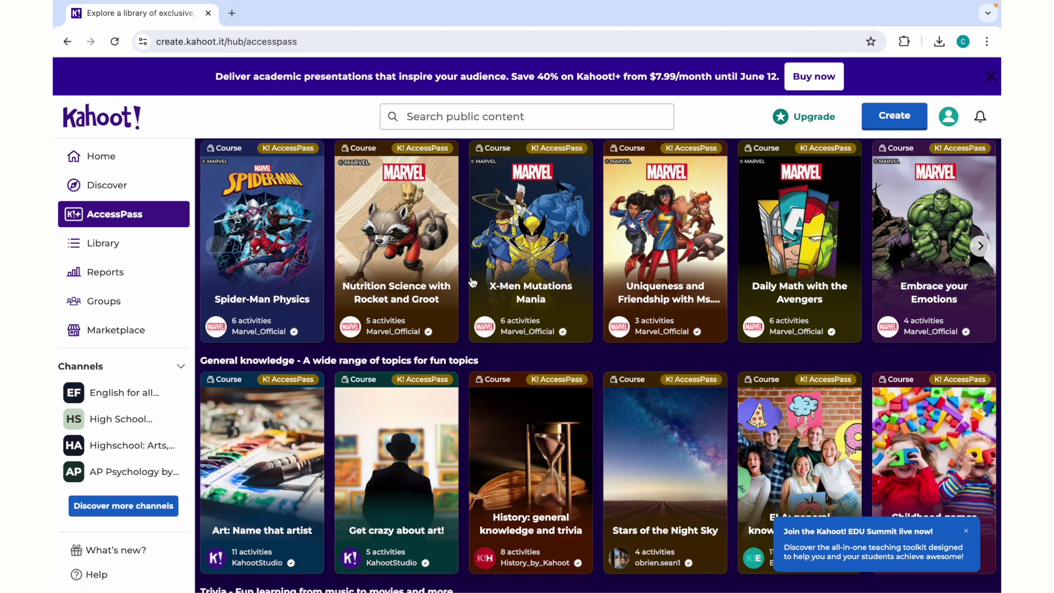
scroll(747, 432, down, 1)
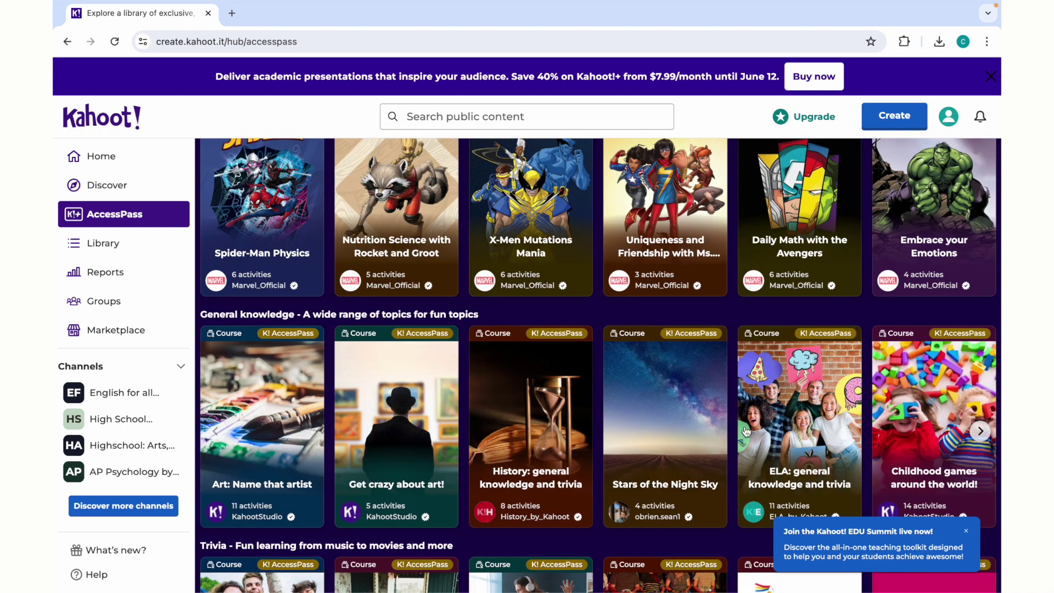
scroll(517, 434, down, 2)
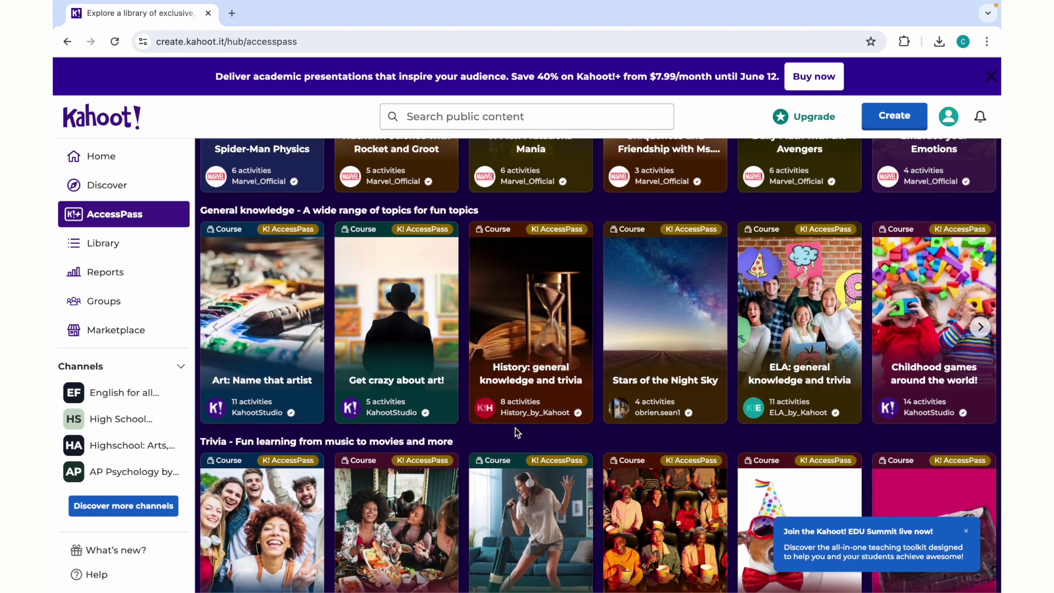
scroll(516, 431, down, 2)
scroll(516, 431, down, 5)
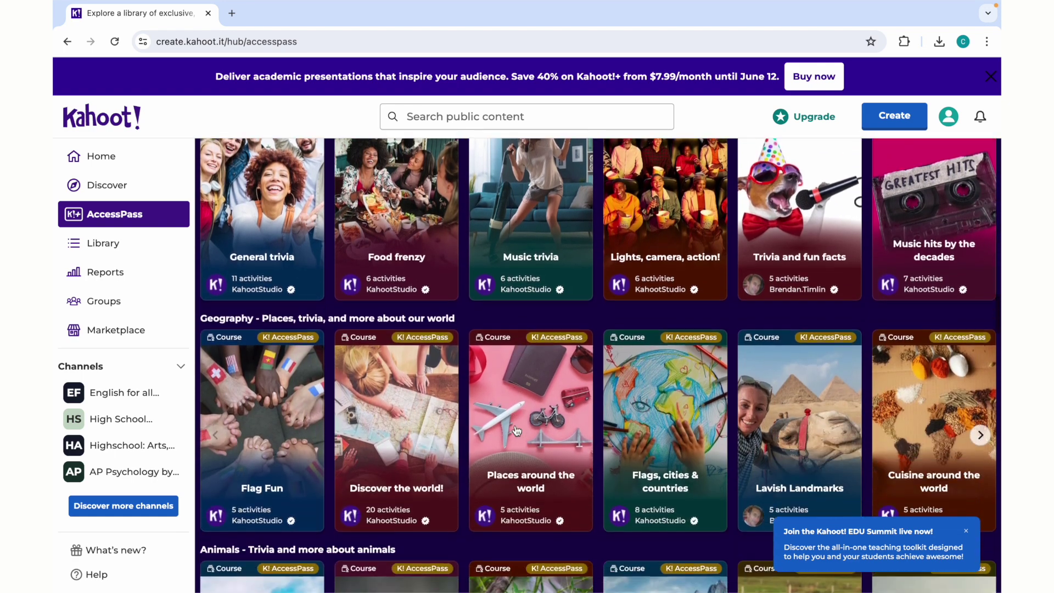
scroll(516, 430, down, 6)
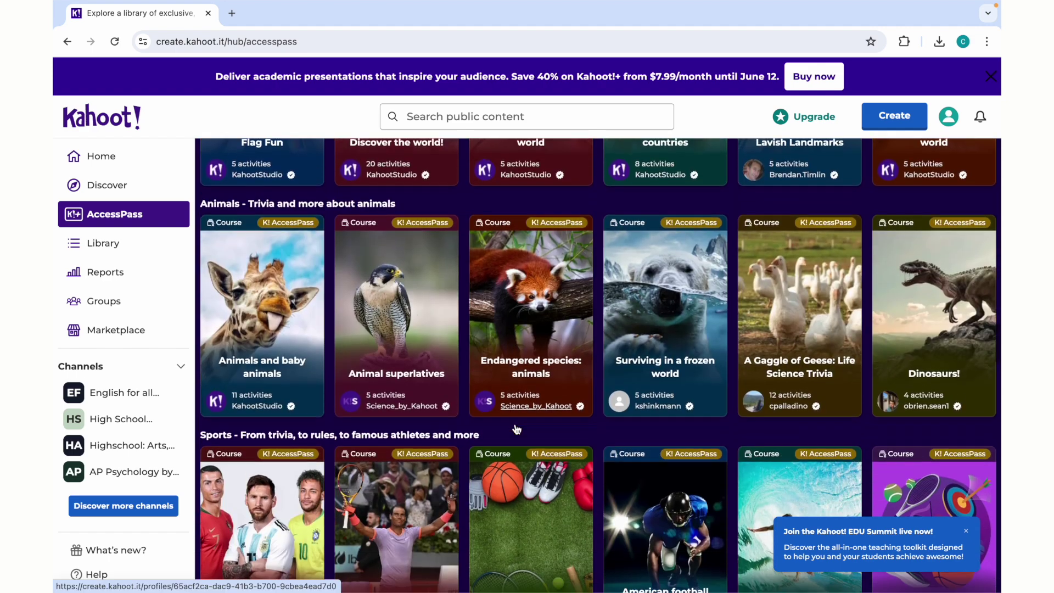
scroll(515, 423, down, 4)
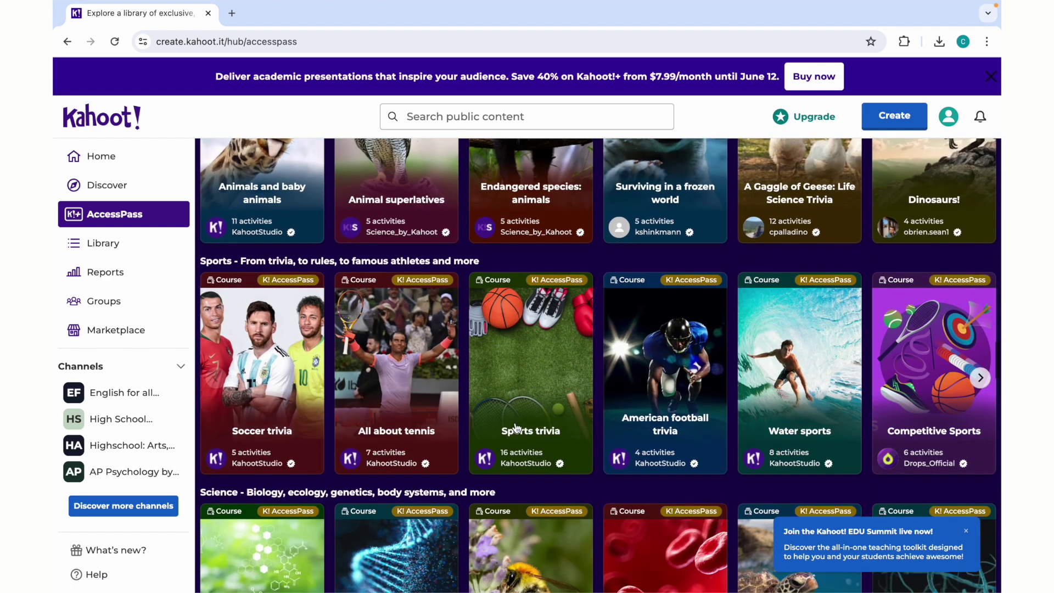
View the saved kahoots in the Library, the hosted-game reports and the Groups page
click(112, 255)
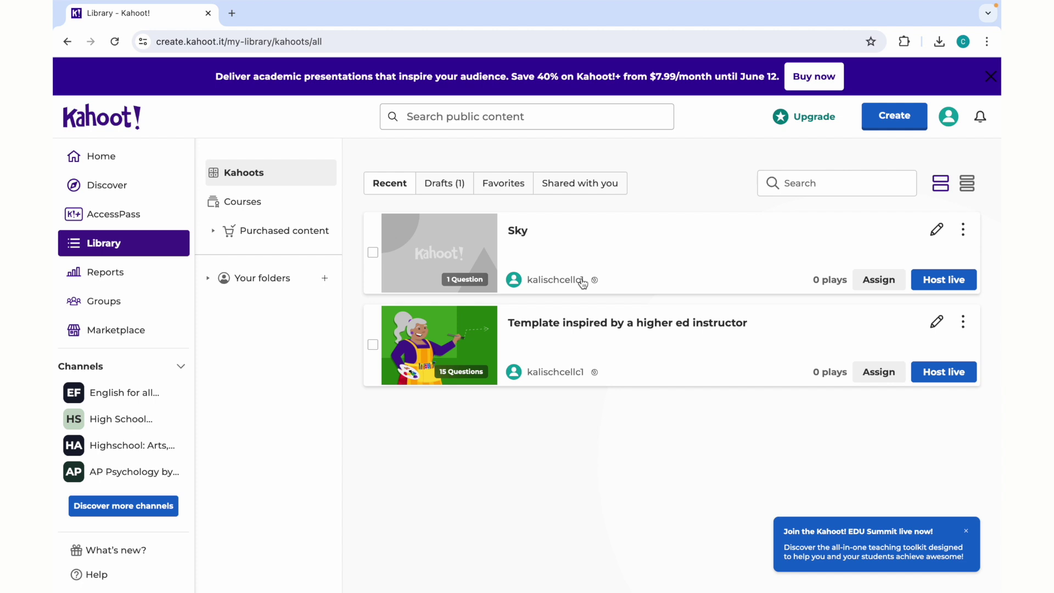
click(134, 277)
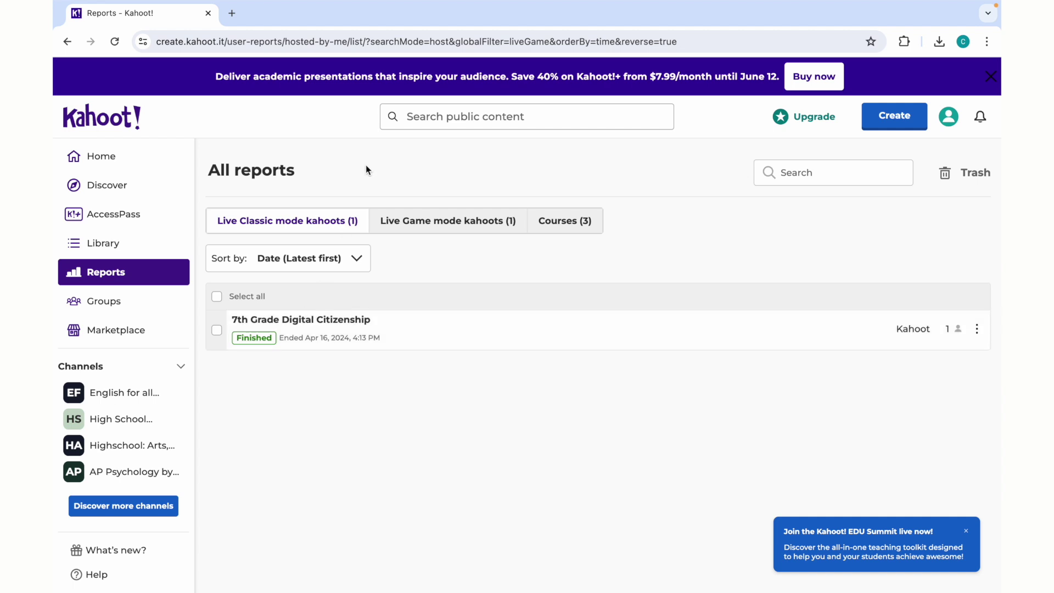
click(165, 306)
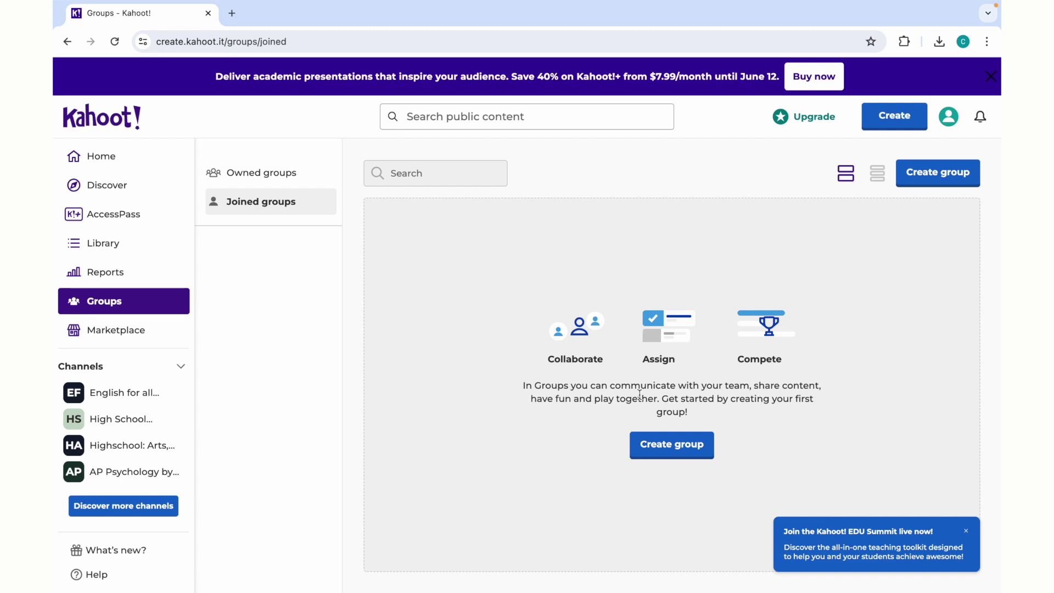
Browse the Marketplace topics and its New and Trending and Customer Favorites courses
click(117, 330)
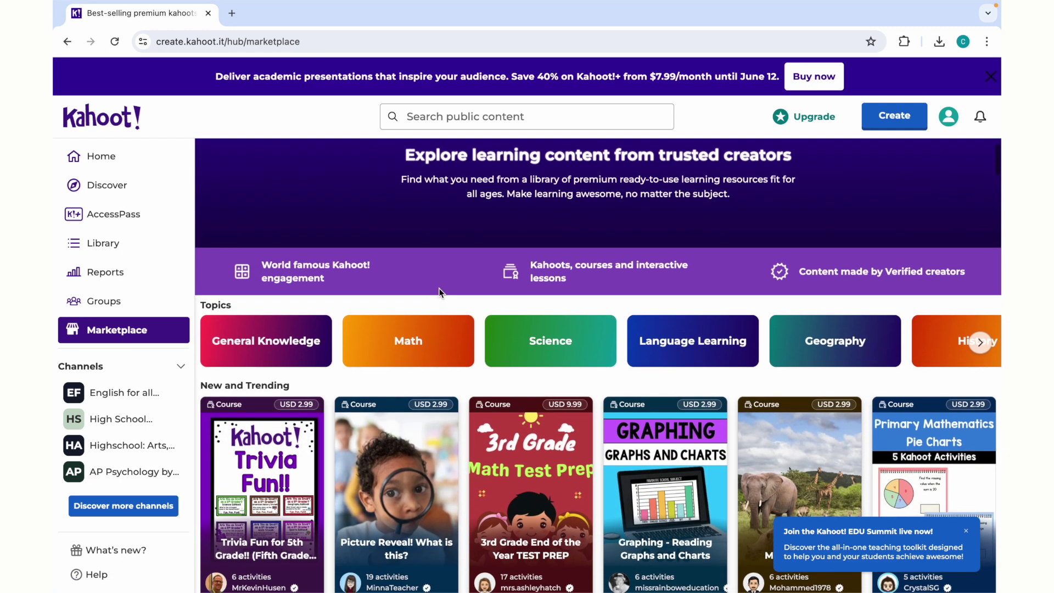
scroll(440, 291, down, 4)
scroll(441, 294, down, 4)
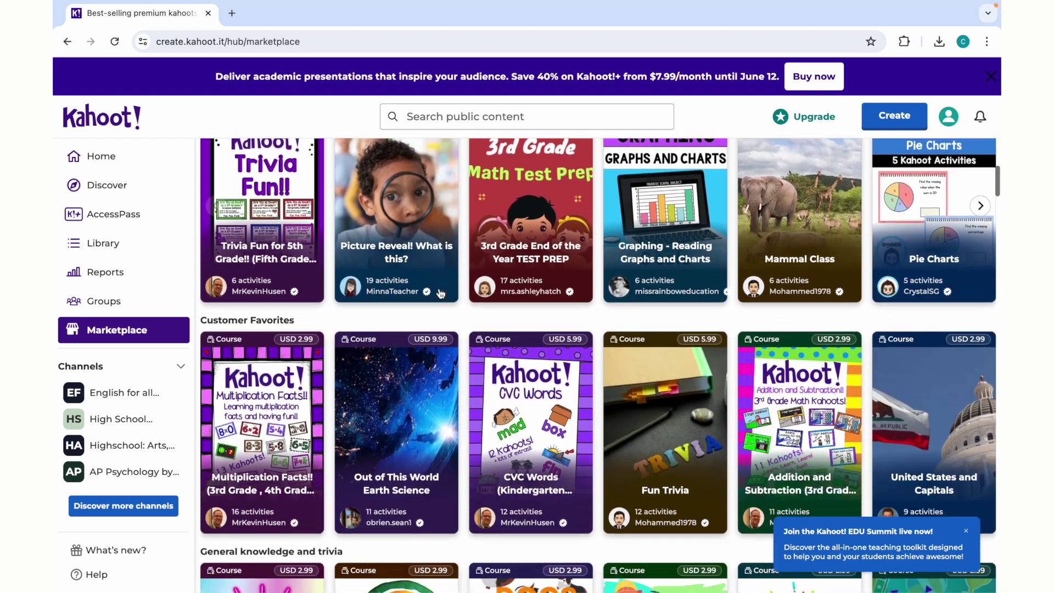
scroll(466, 317, up, 3)
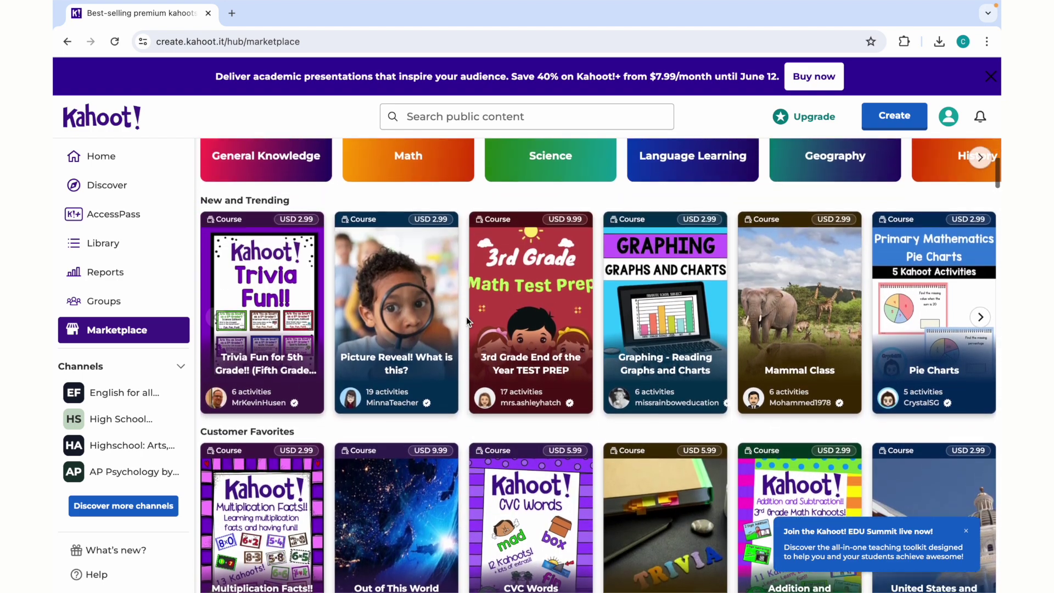
scroll(466, 318, up, 1)
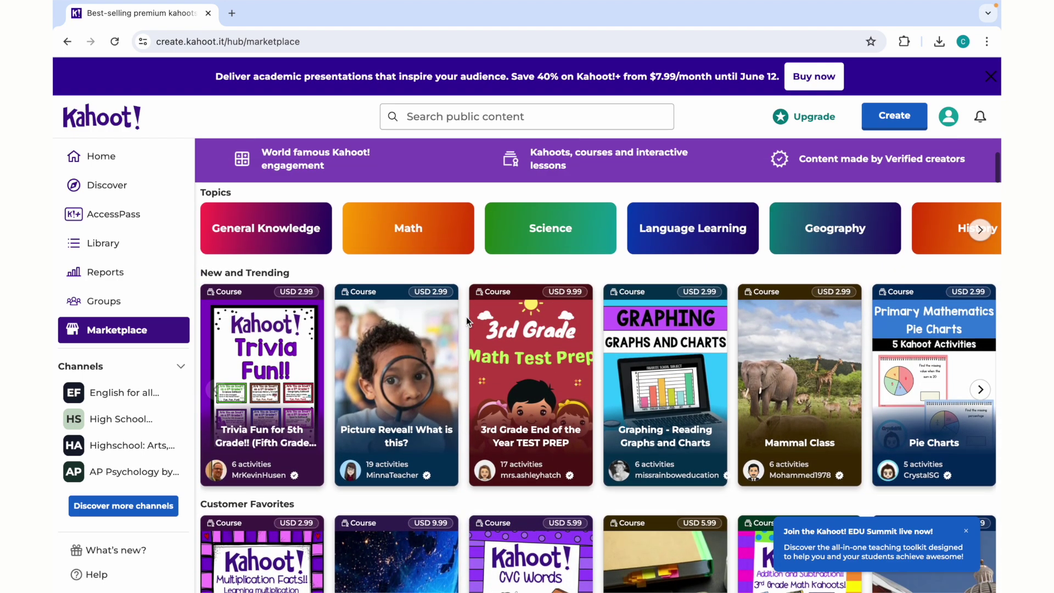
scroll(466, 317, down, 1)
scroll(466, 318, up, 4)
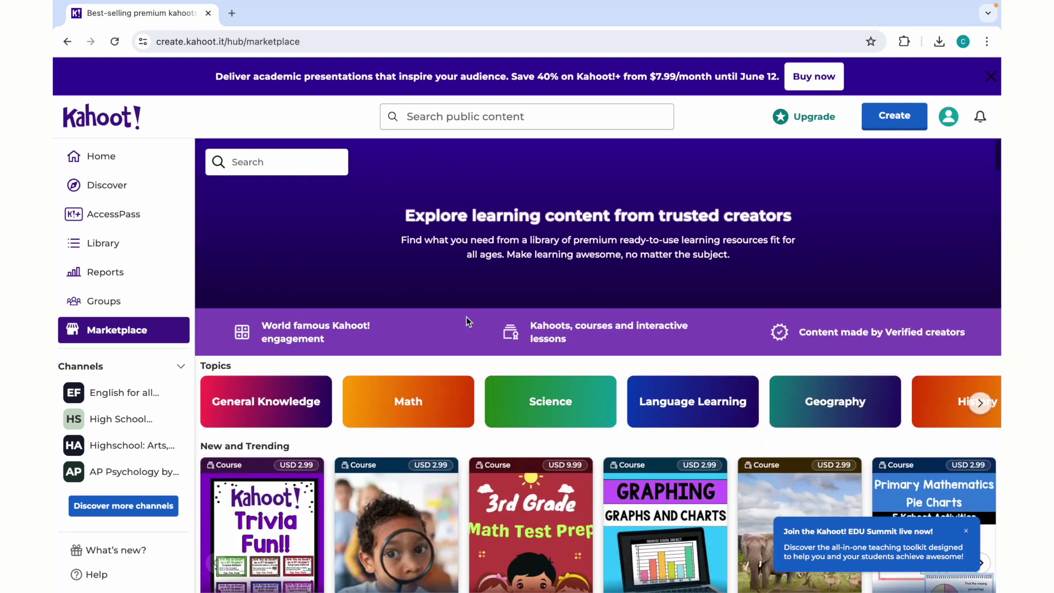
Start a new course and close its creator guide to view the available activity types
click(896, 119)
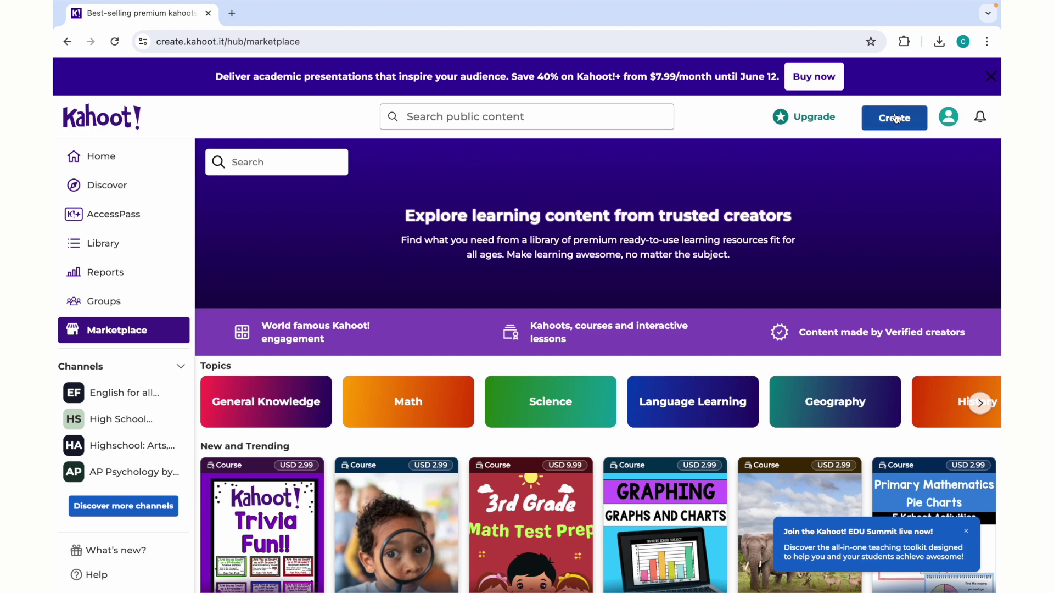
click(897, 119)
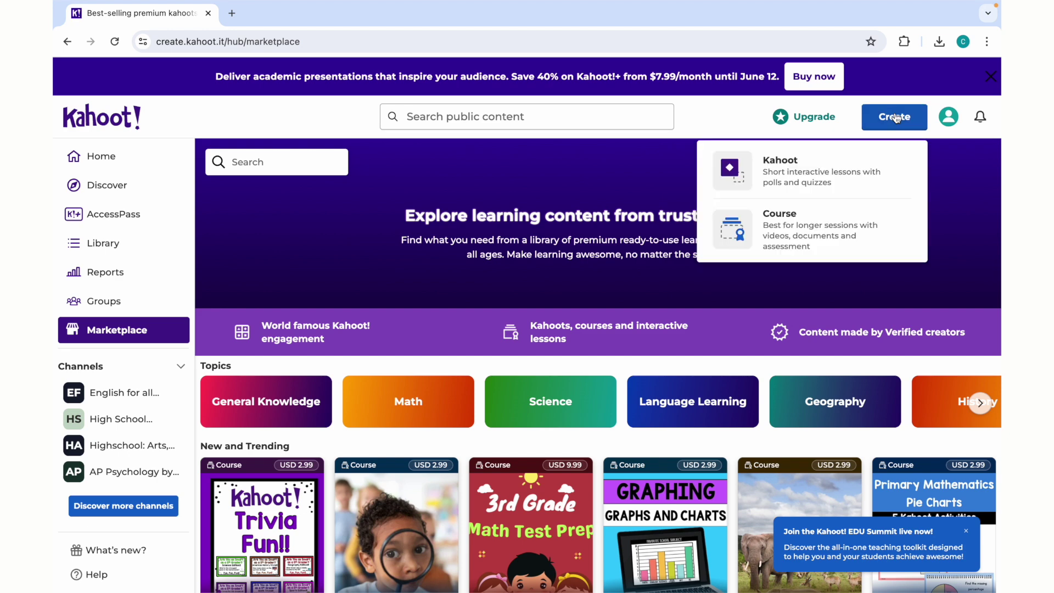
click(828, 247)
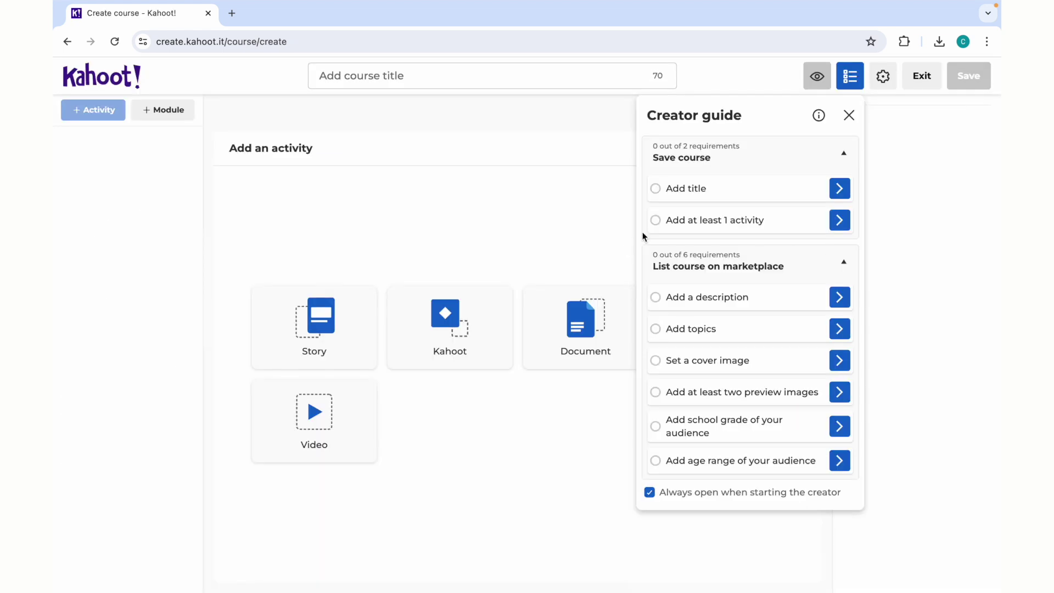
key(Escape)
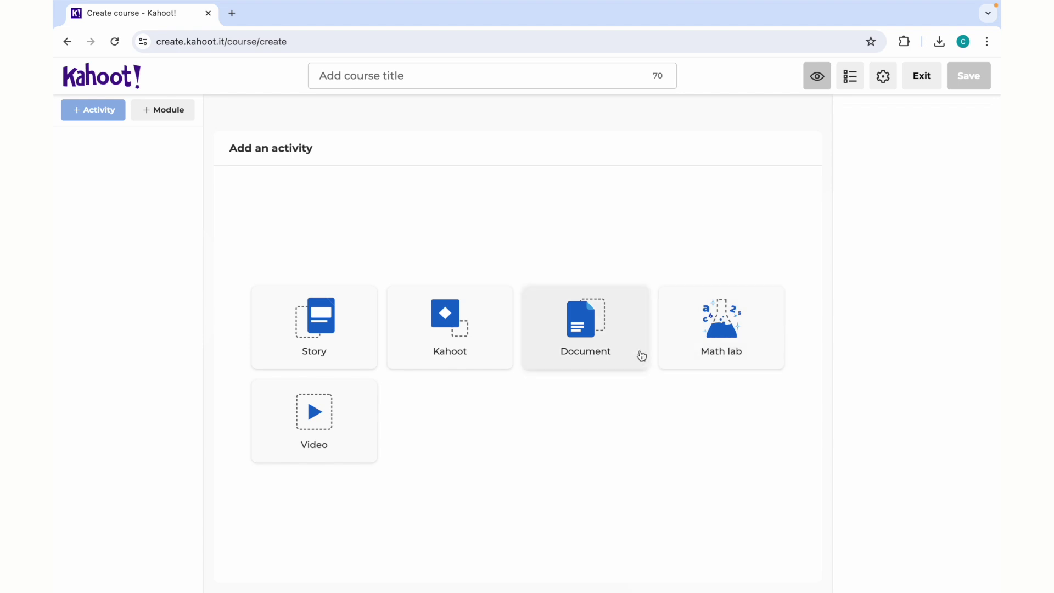
Check which kahoots can be added as a course activity, and exit the course creator without adding any
click(439, 340)
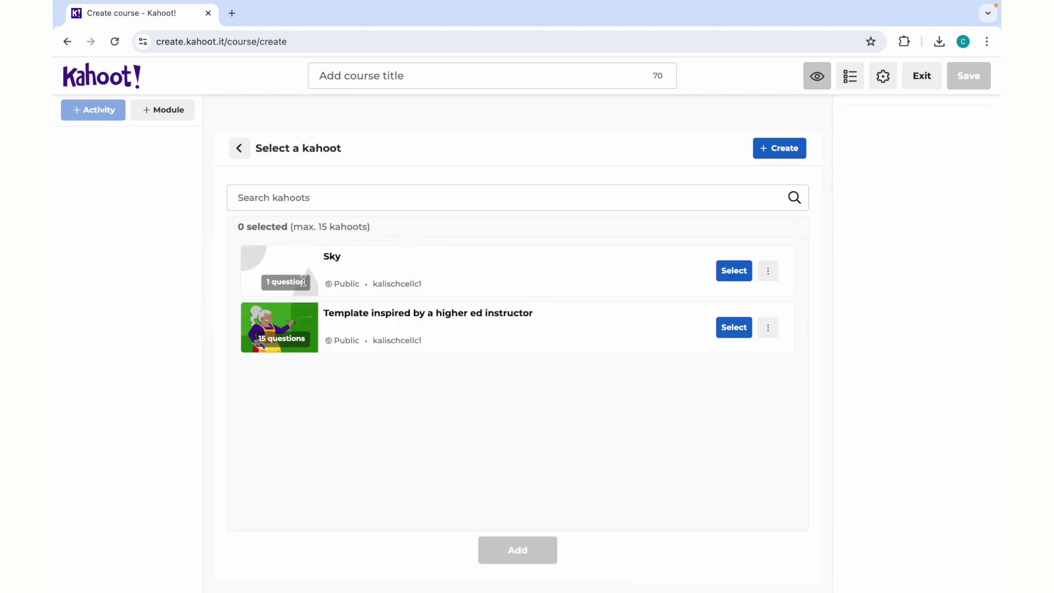
key(Escape)
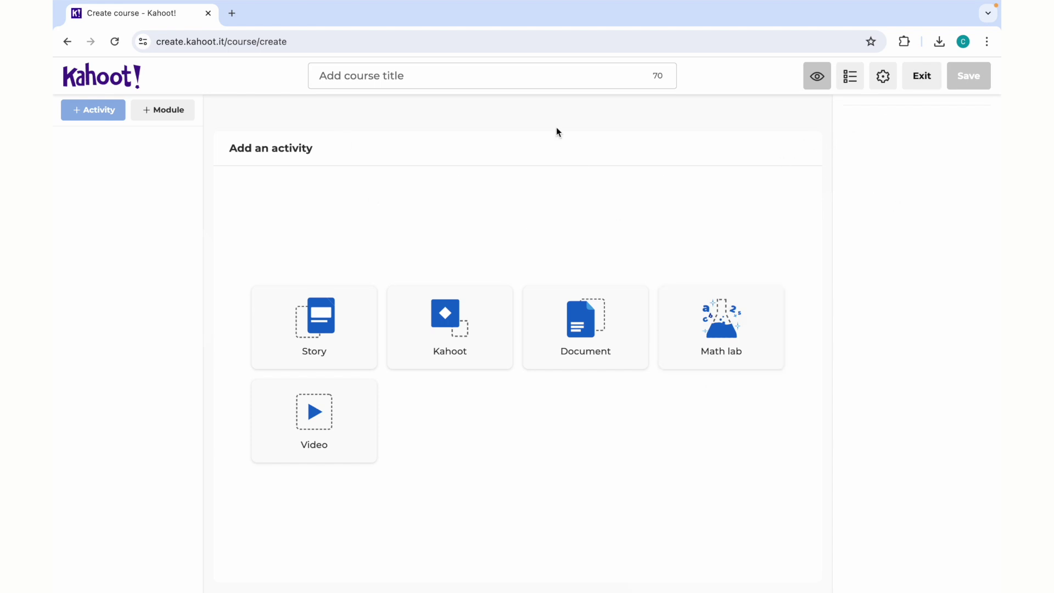
click(922, 76)
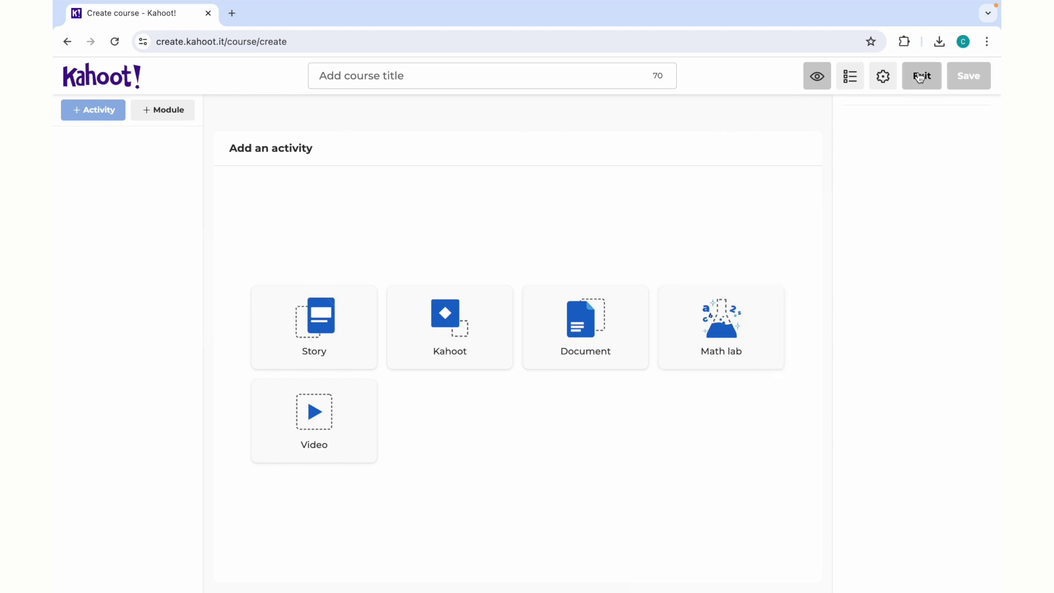
Start a new kahoot and choose the pre-made Templates option
click(896, 120)
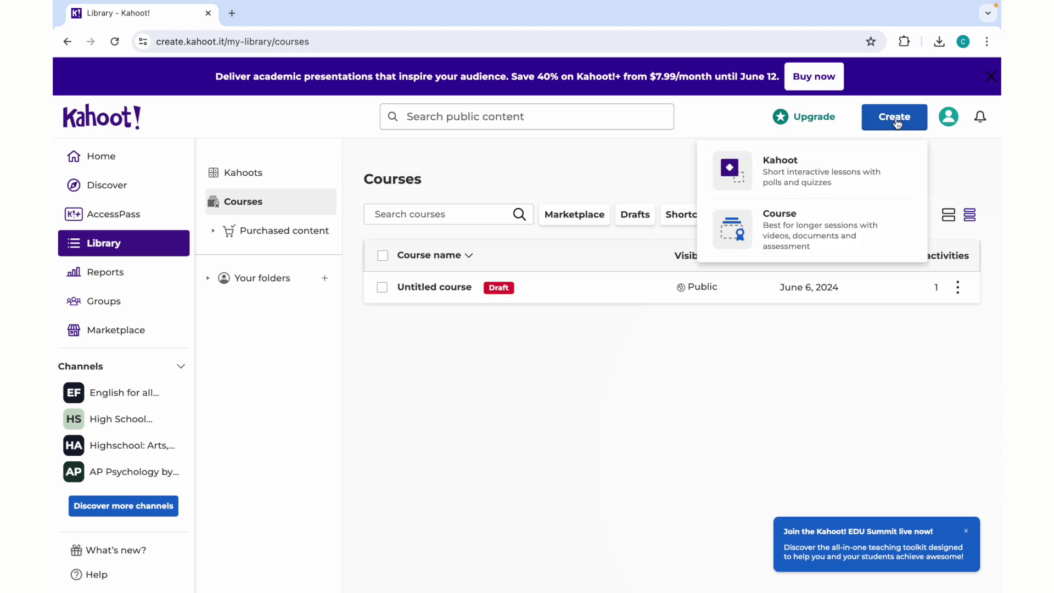
click(873, 171)
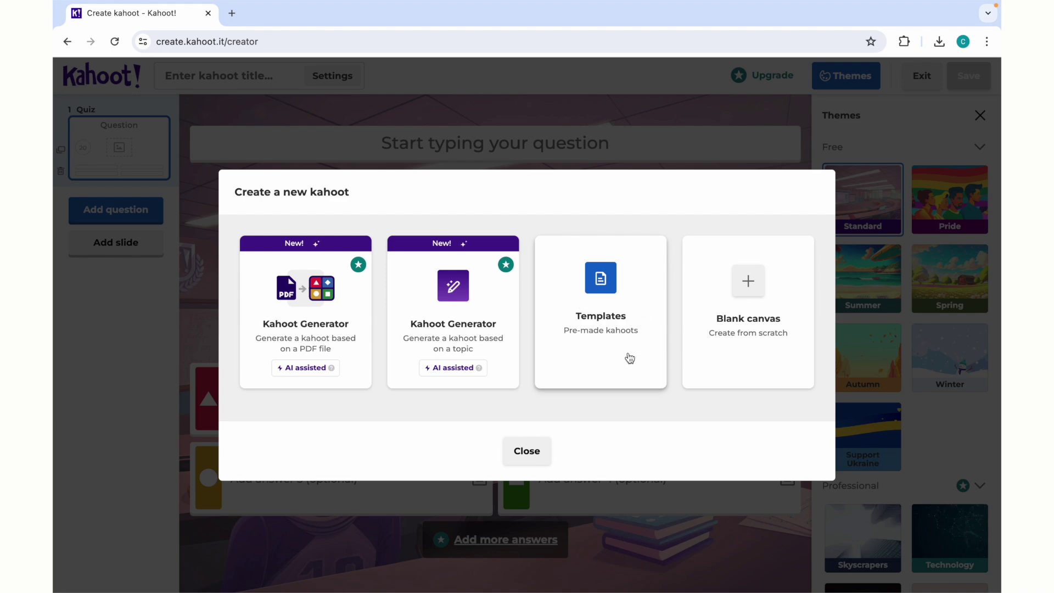
click(619, 319)
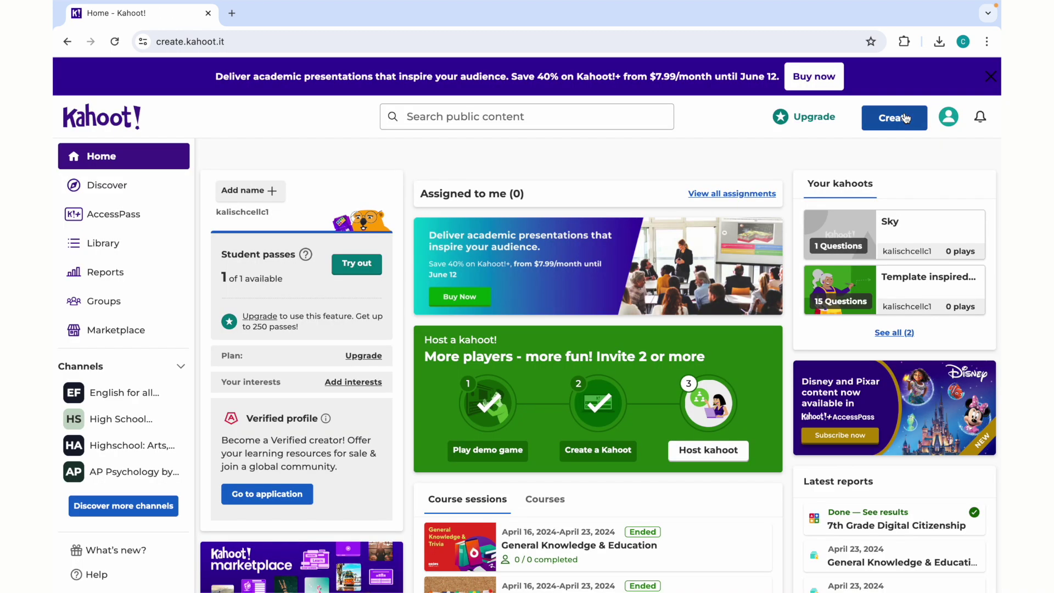
Start a new blank kahoot and look through the free and professional themes offered for it
click(889, 115)
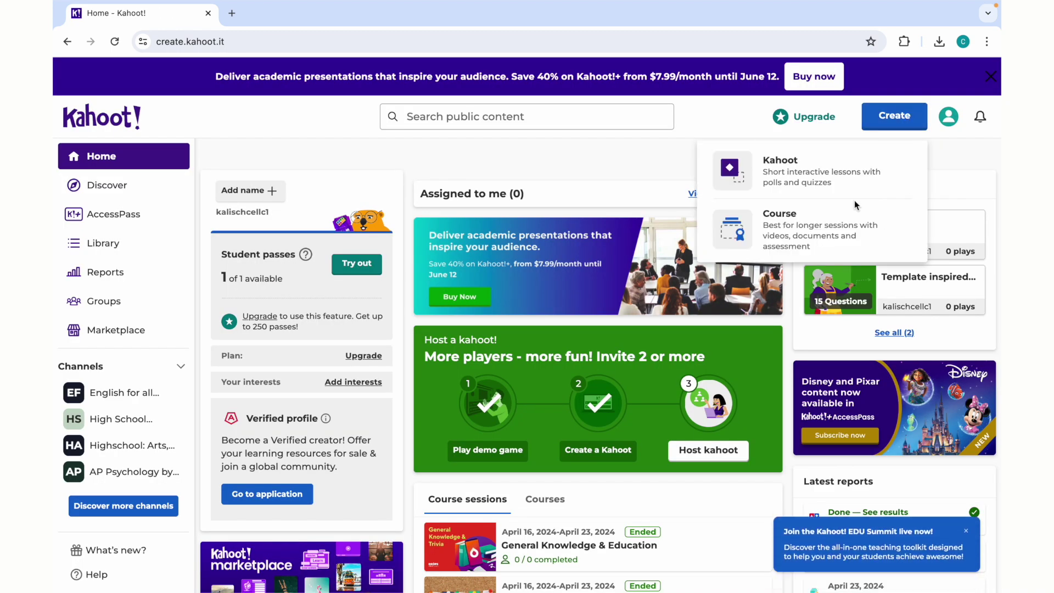
click(836, 172)
click(789, 319)
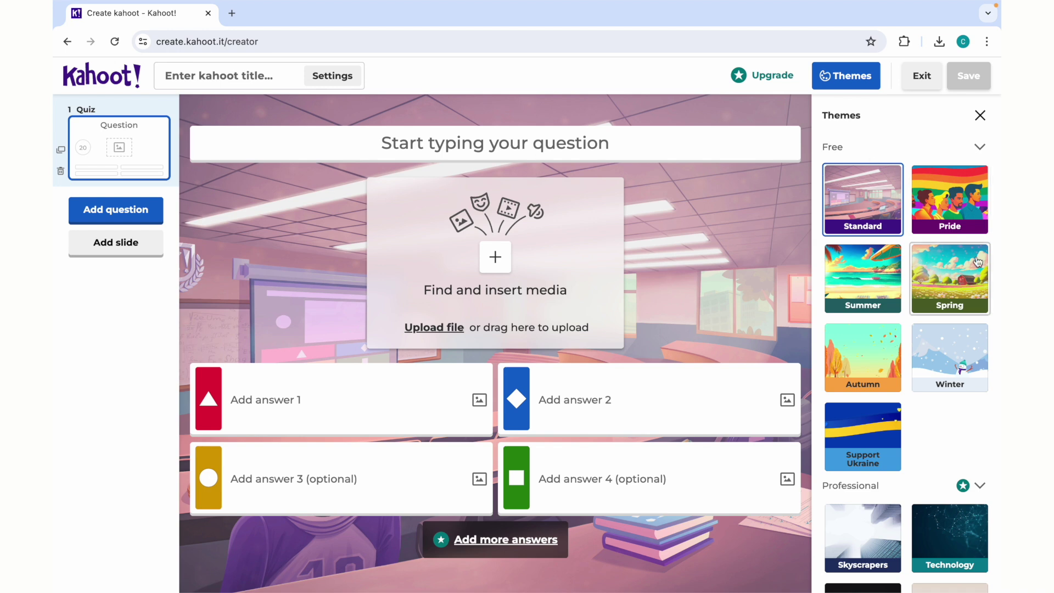
scroll(983, 263, down, 4)
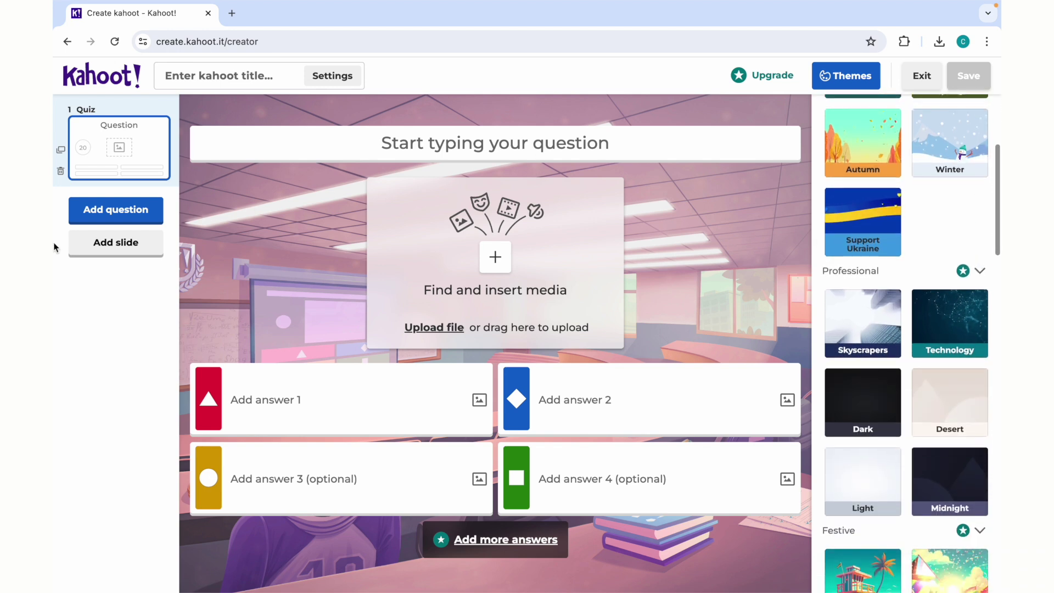
click(105, 252)
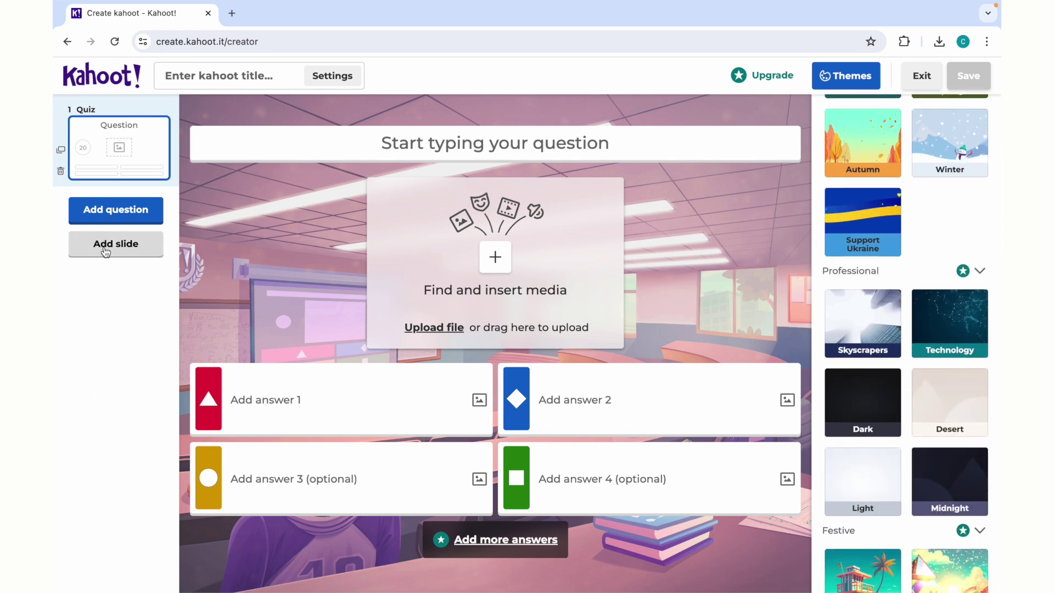
click(126, 209)
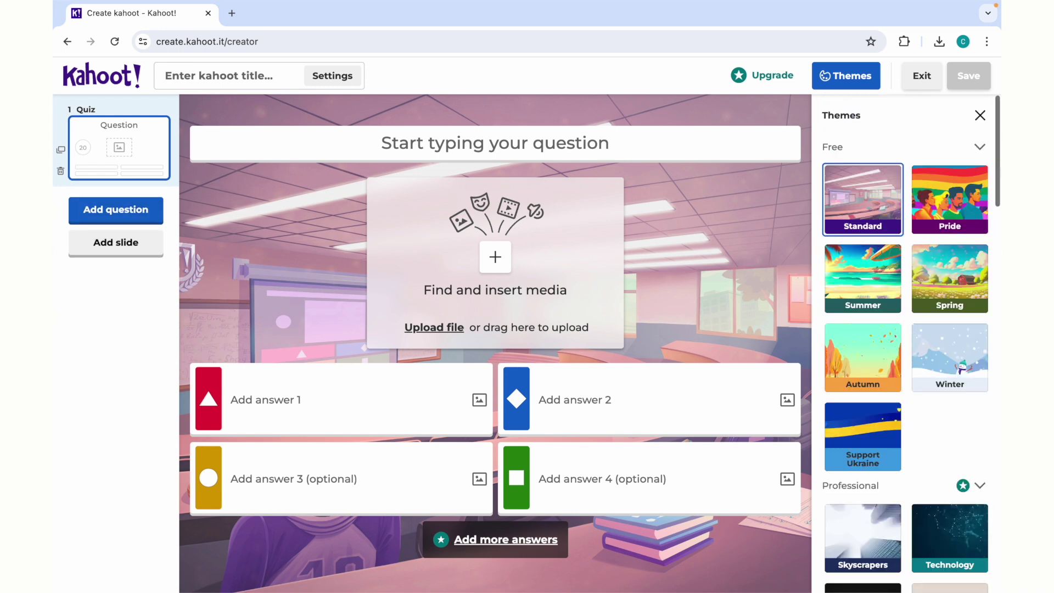
Review the question types available for the quiz question and exit the kahoot creator
click(982, 115)
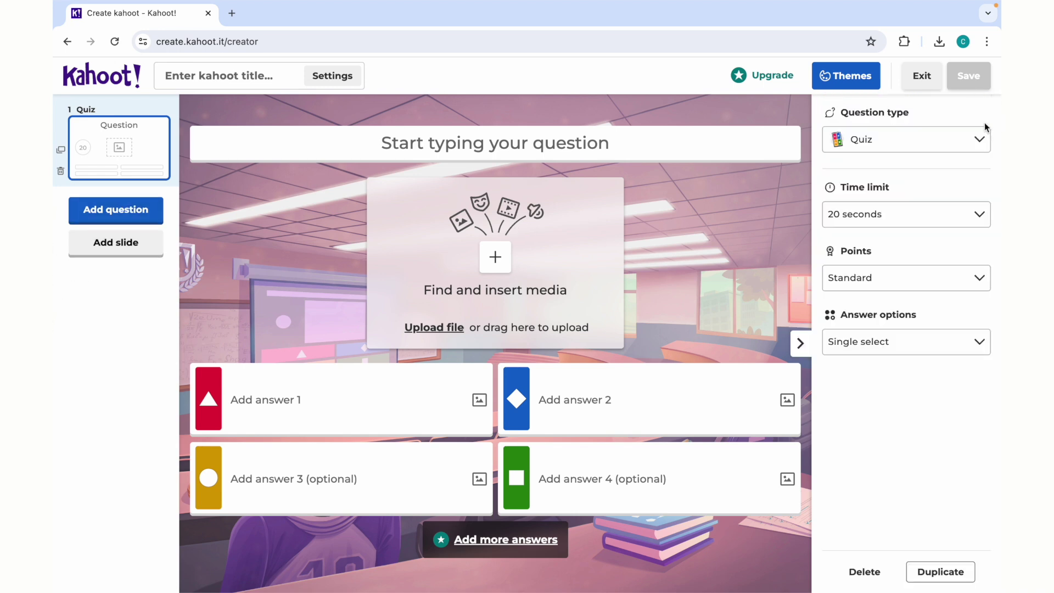
click(934, 139)
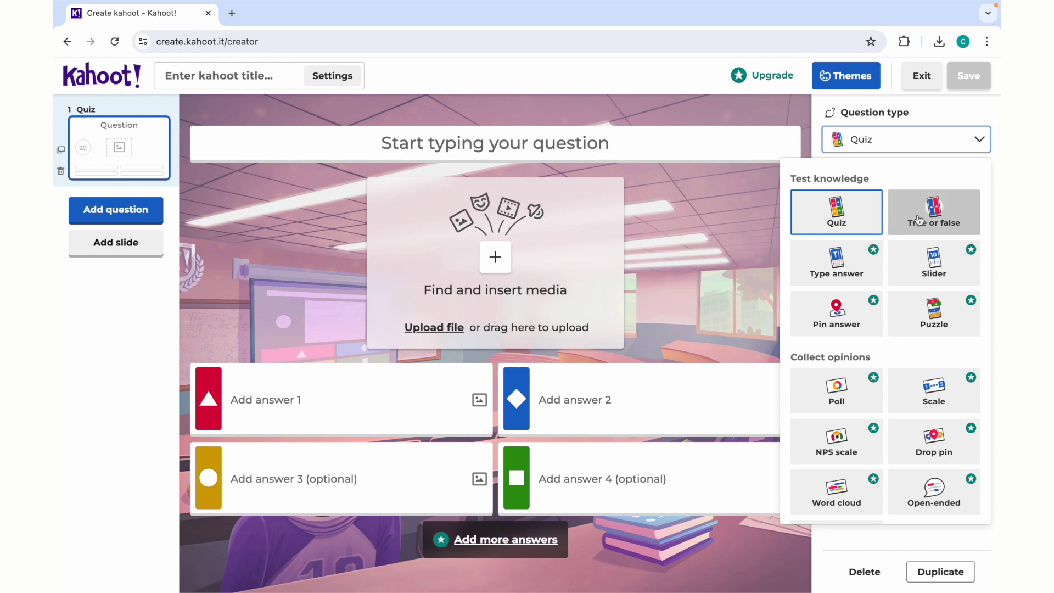
scroll(931, 219, down, 2)
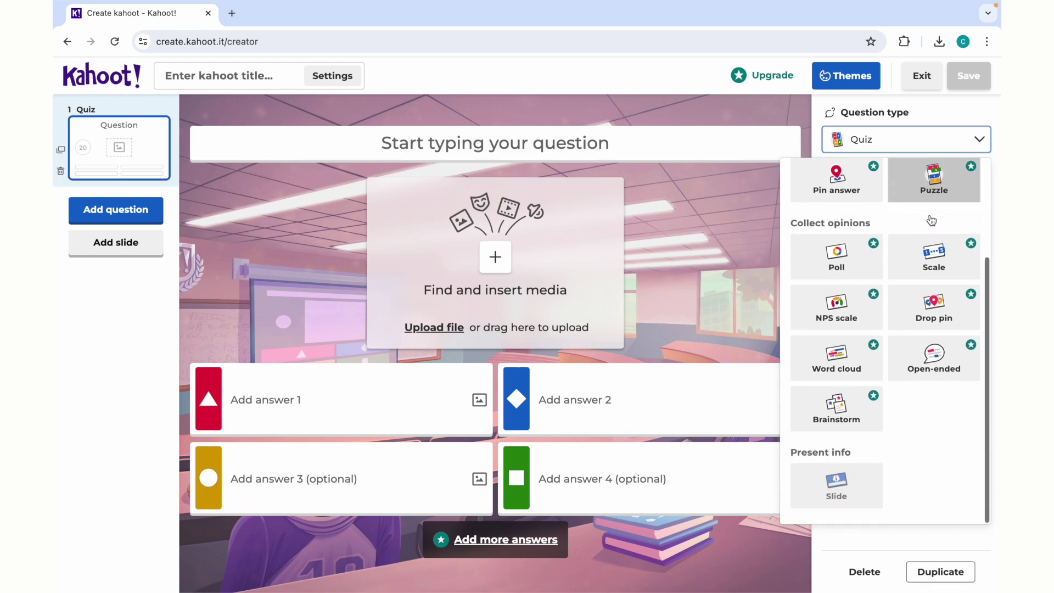
click(981, 145)
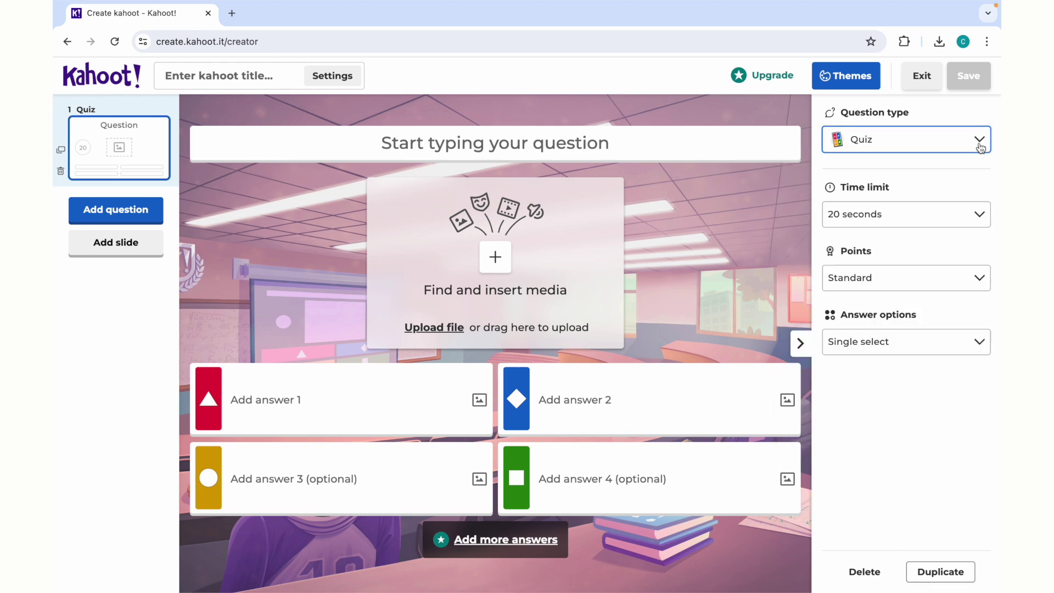
click(922, 75)
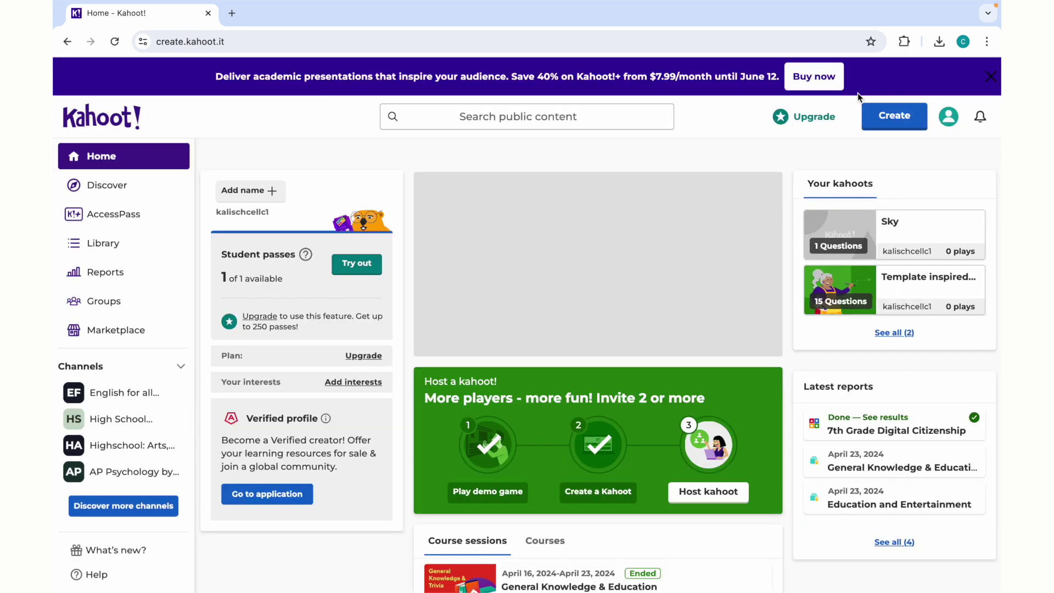
Open the "Template inspired by a higher ed instructor" kahoot from the library and review its list of questions
click(104, 254)
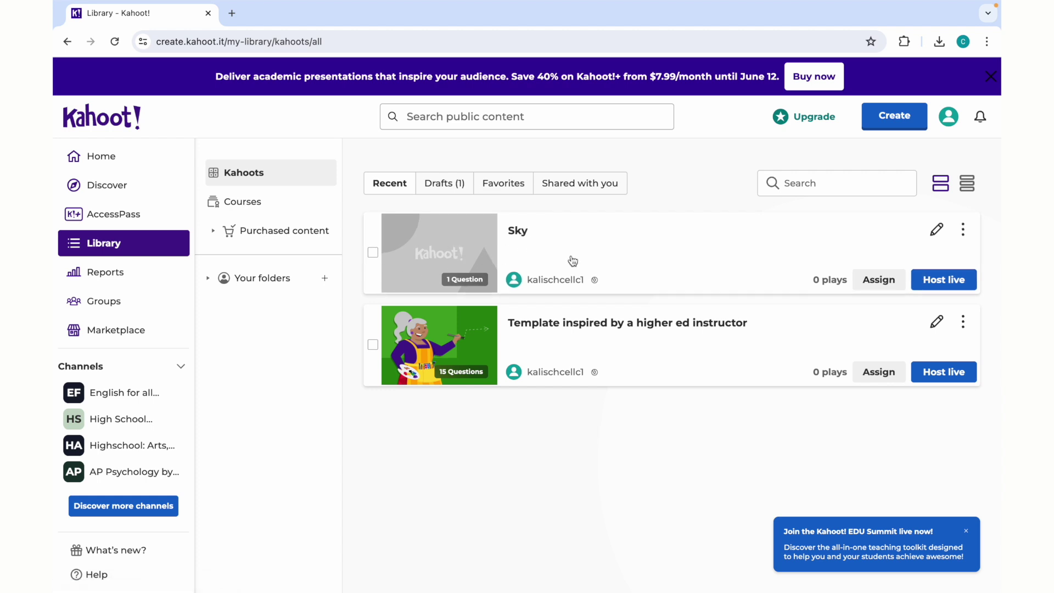
click(618, 345)
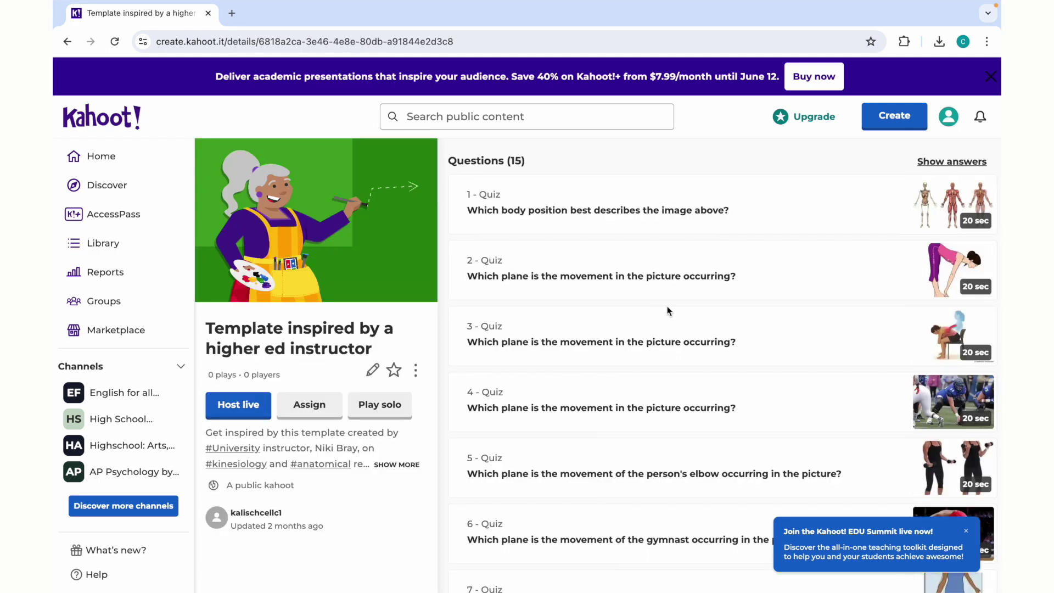
scroll(681, 296, down, 1)
scroll(681, 292, down, 5)
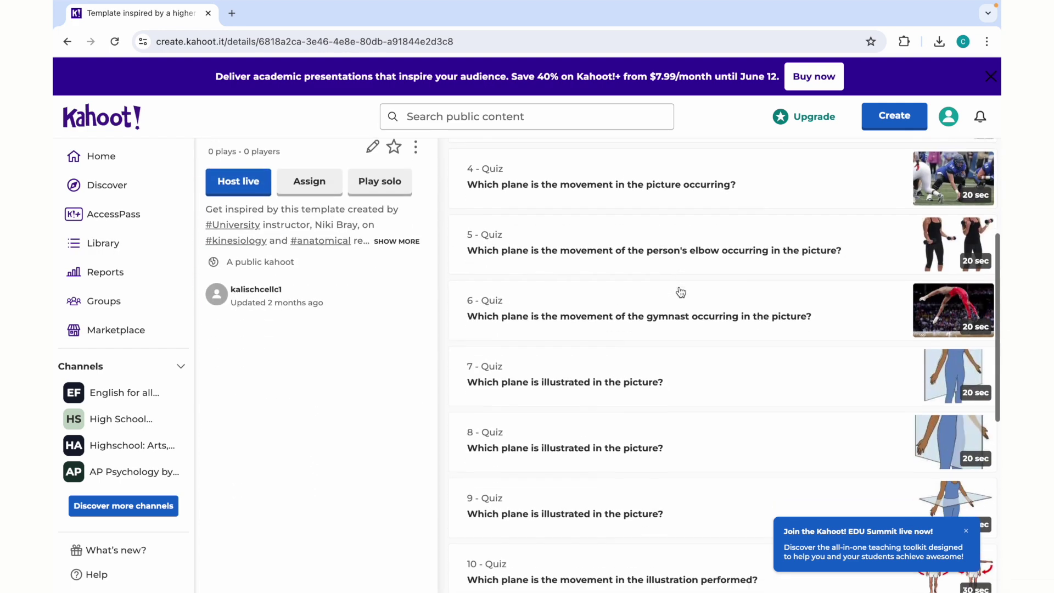
scroll(675, 399, down, 3)
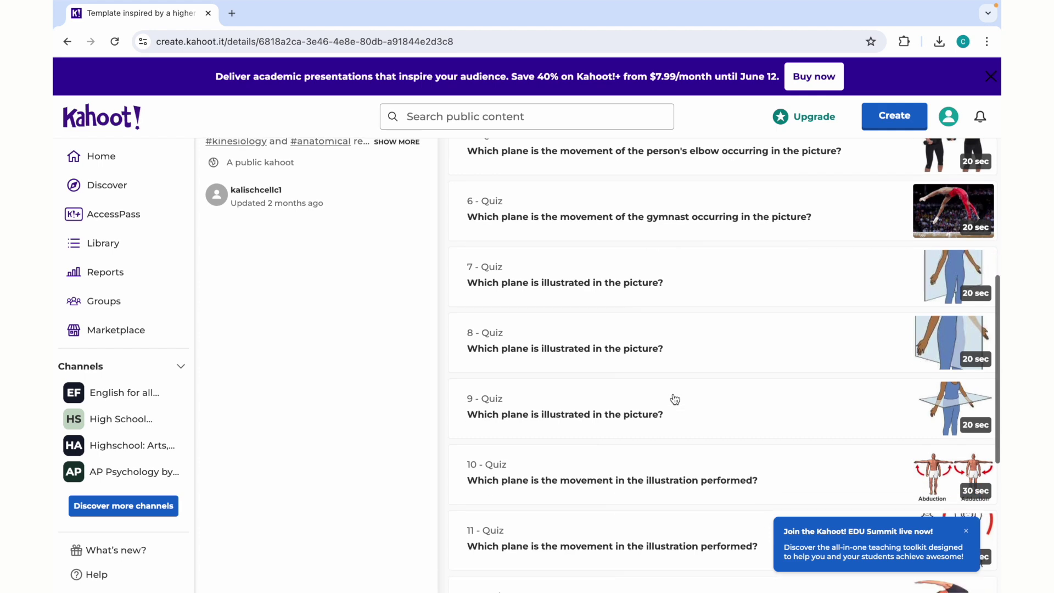
scroll(675, 399, down, 3)
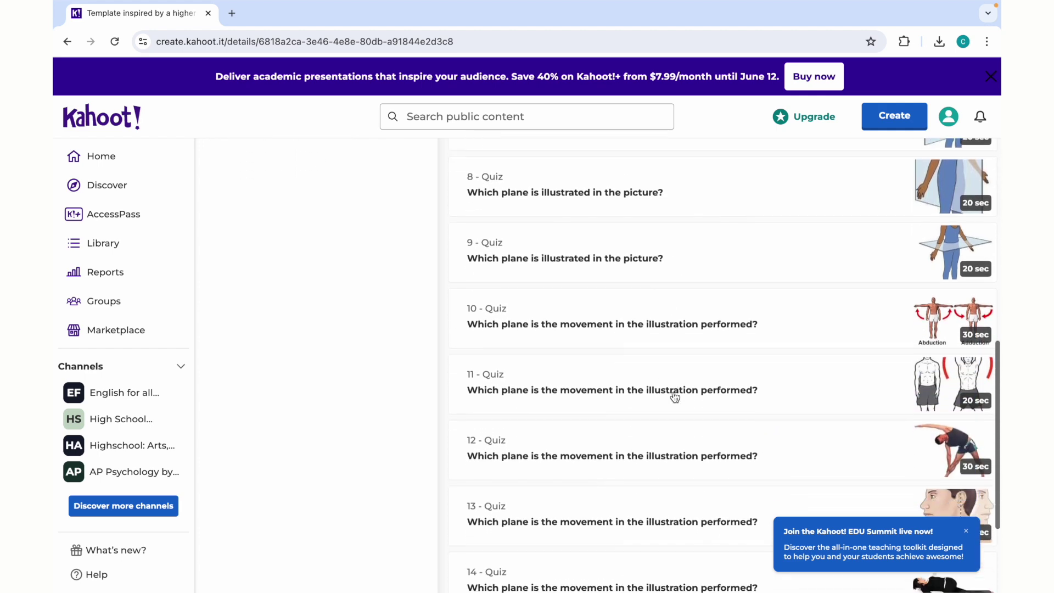
scroll(675, 396, down, 2)
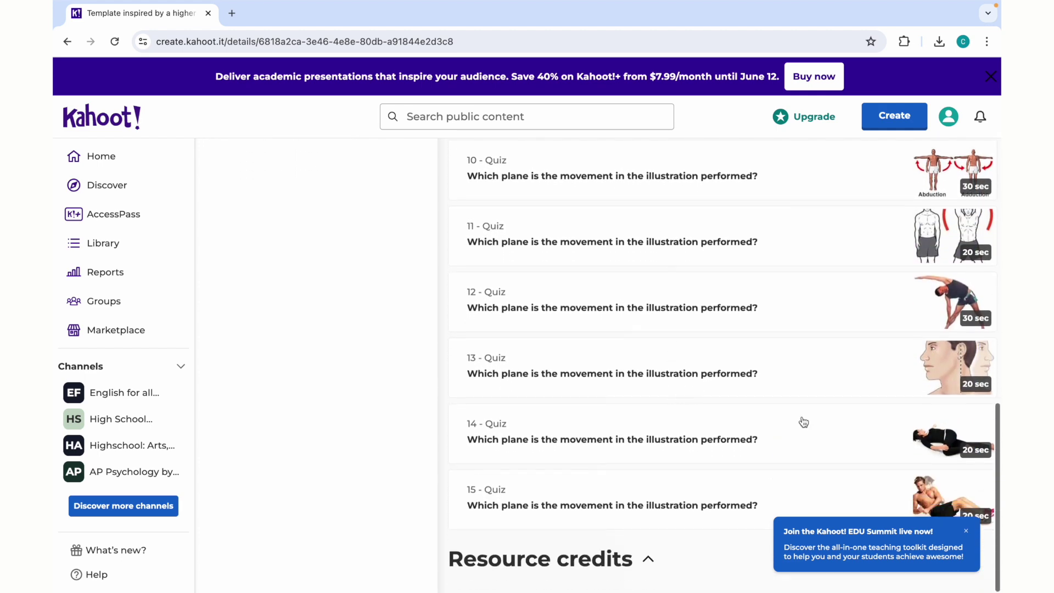
scroll(944, 440, up, 10)
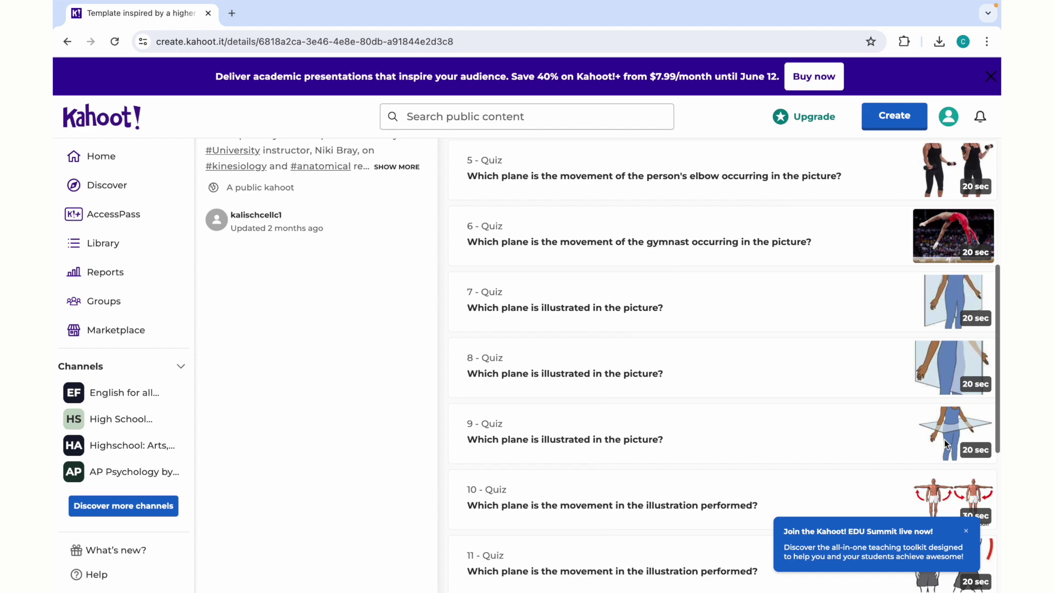
scroll(945, 446, up, 4)
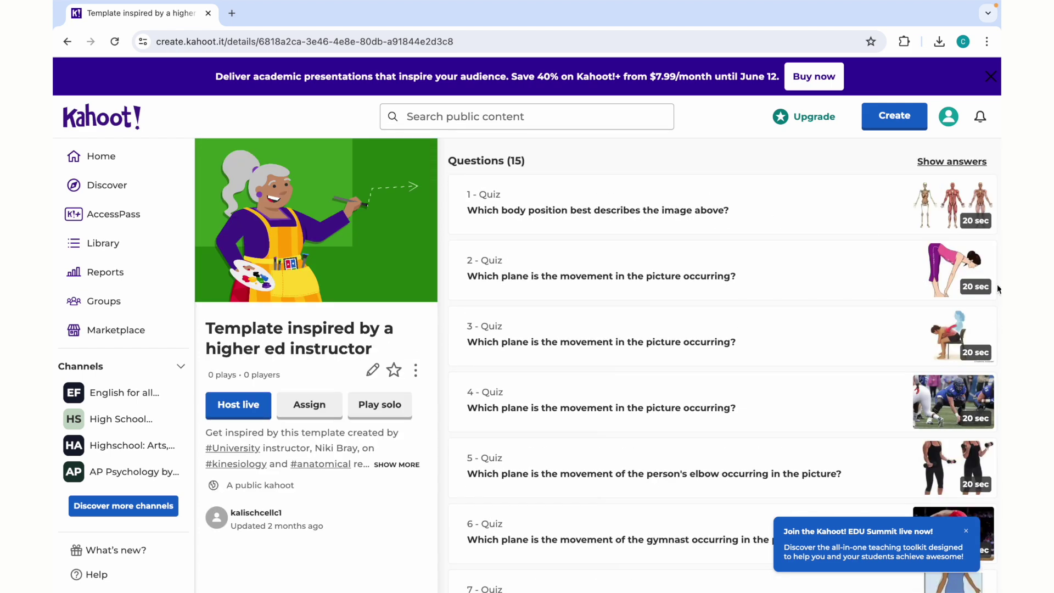
scroll(795, 341, down, 1)
scroll(794, 341, down, 4)
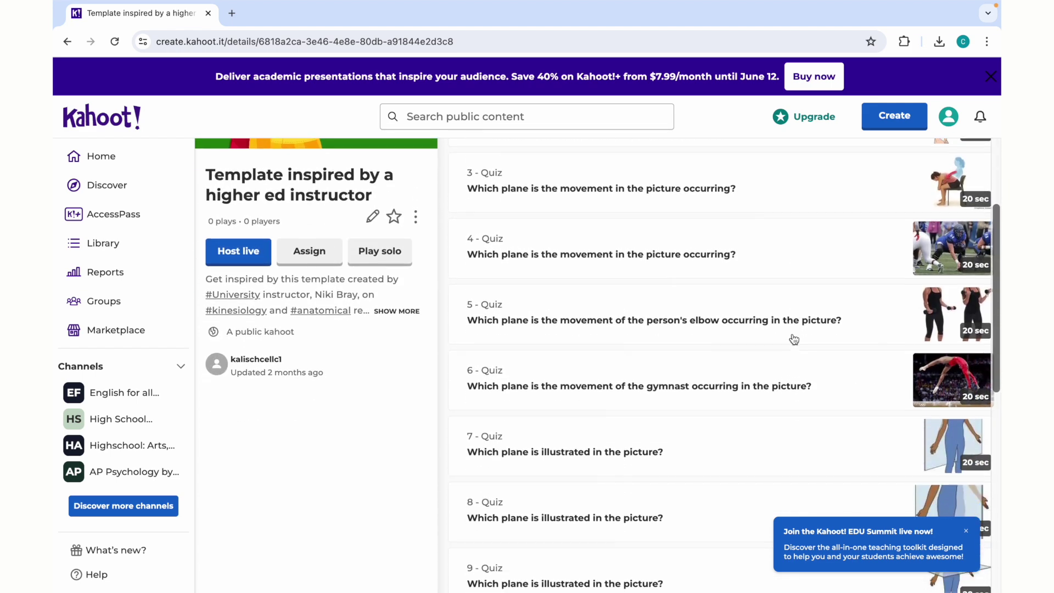
scroll(795, 341, down, 1)
scroll(793, 344, up, 5)
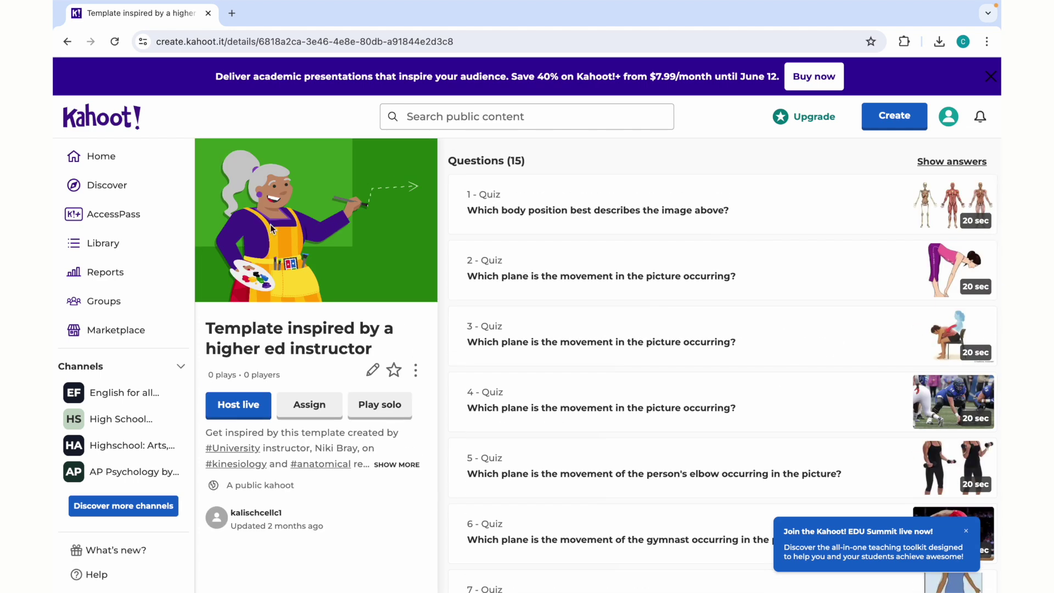
Open the Sky kahoot from the library for editing
click(162, 247)
click(626, 267)
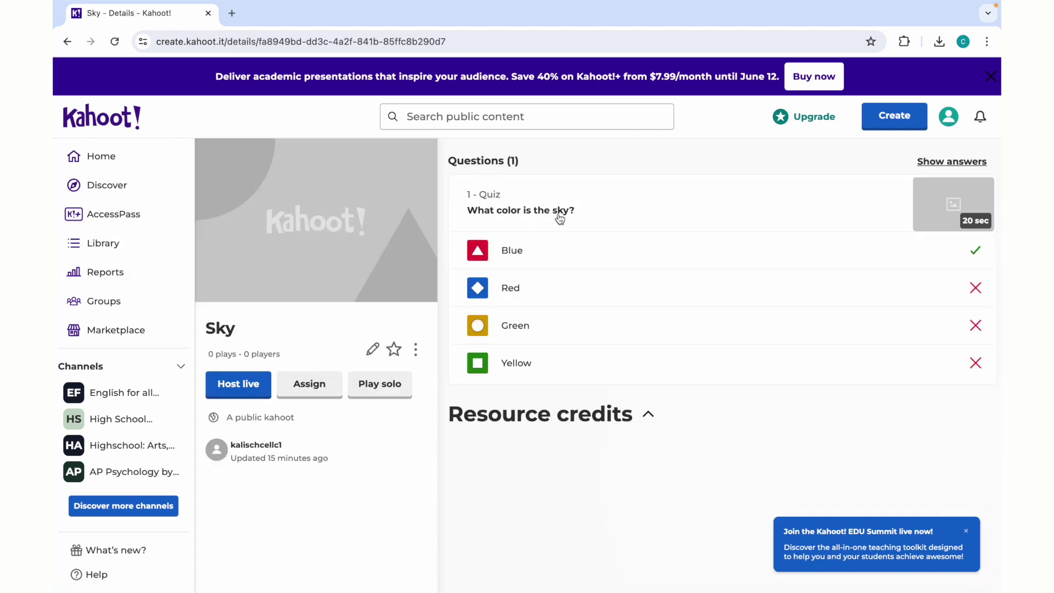
click(373, 352)
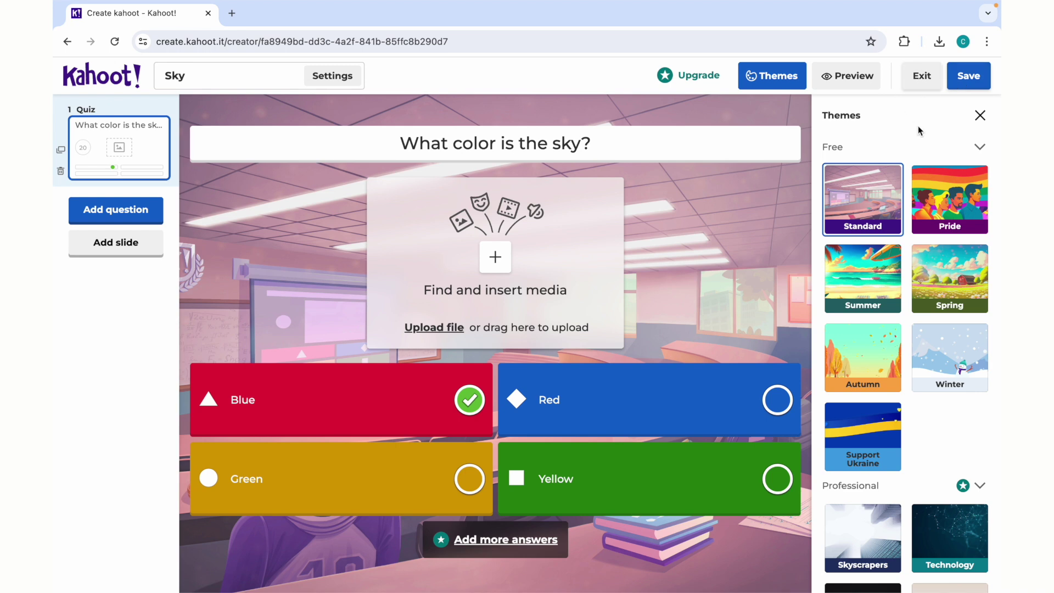
Open the Montclair State University ADP Center website in a new browser tab and go to its appointment scheduling page
click(231, 13)
text(adp-ce)
key(Return)
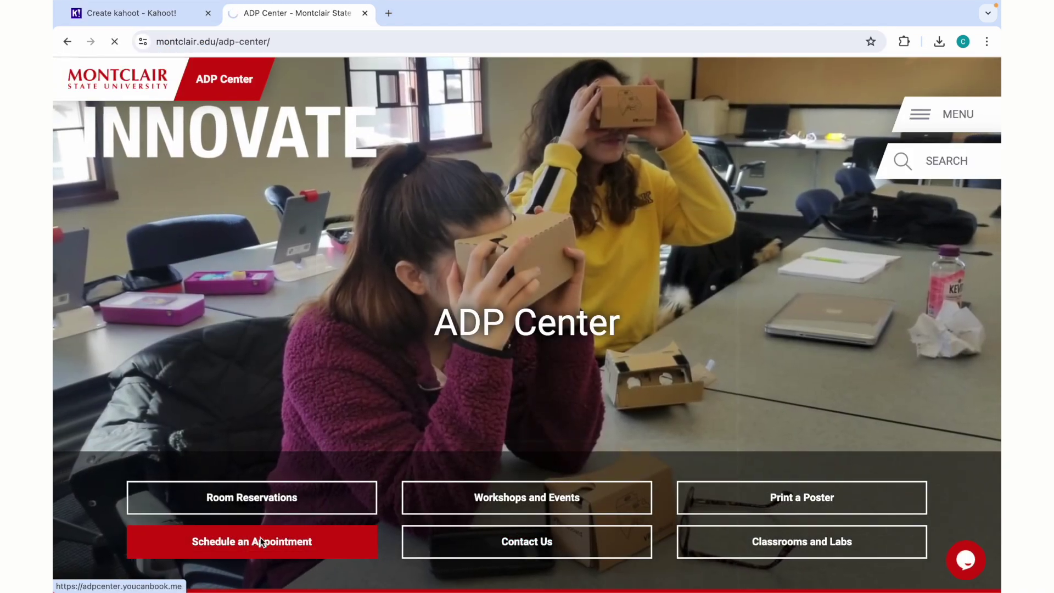
click(262, 542)
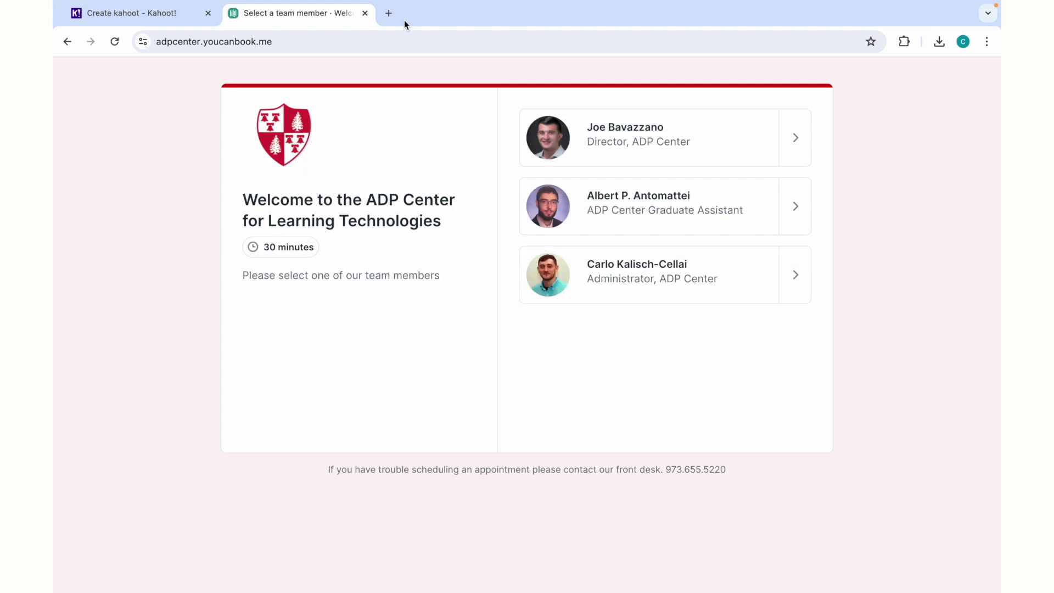